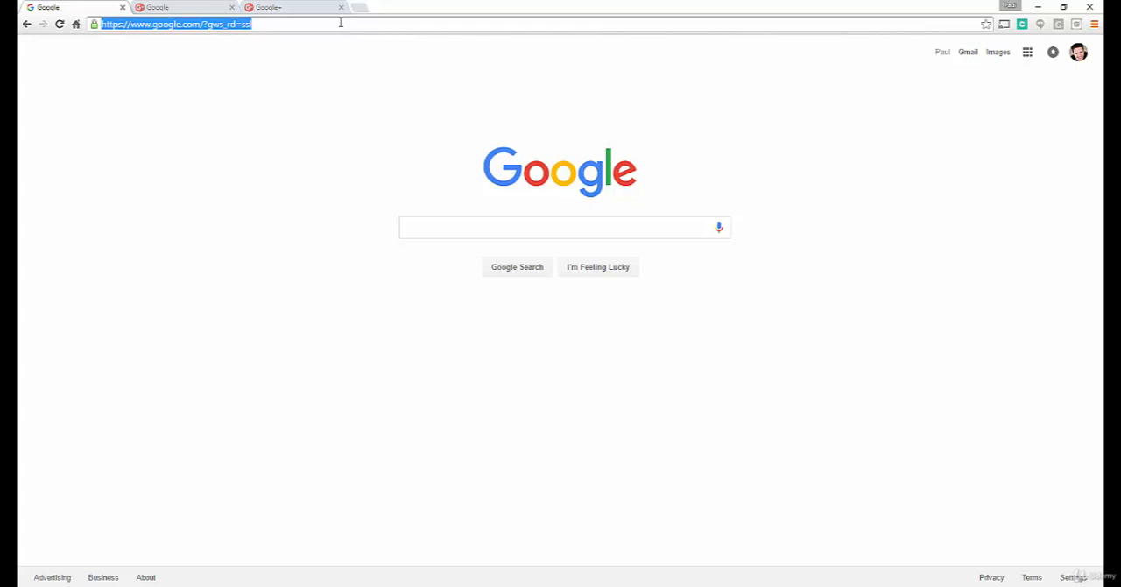
Step: Go to the Hangouts On Air page at plus.google.com/hangouts/onair
text(plus.)
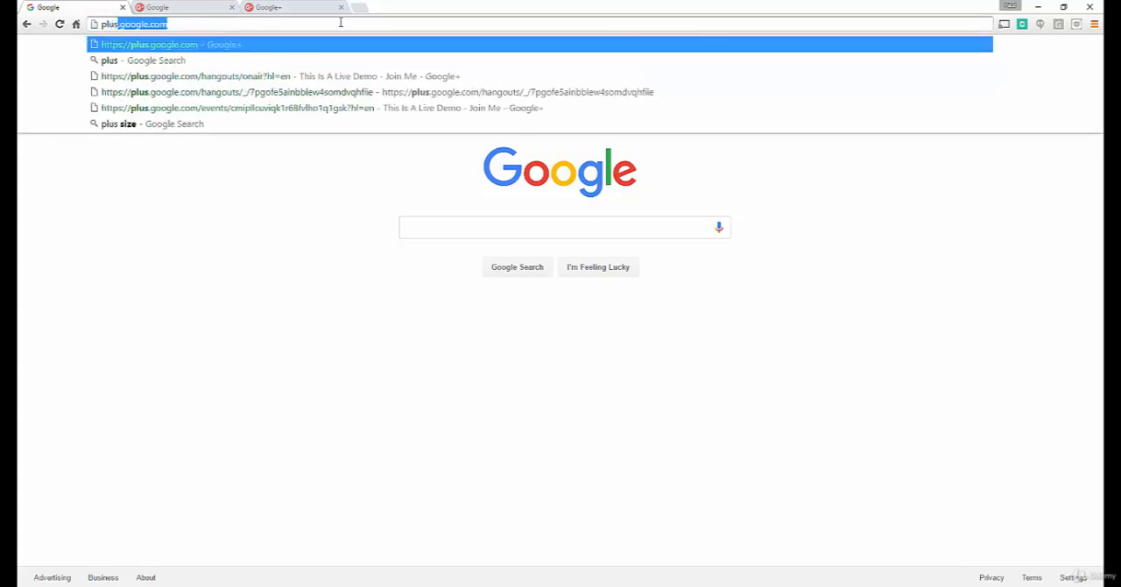
text(google.com)
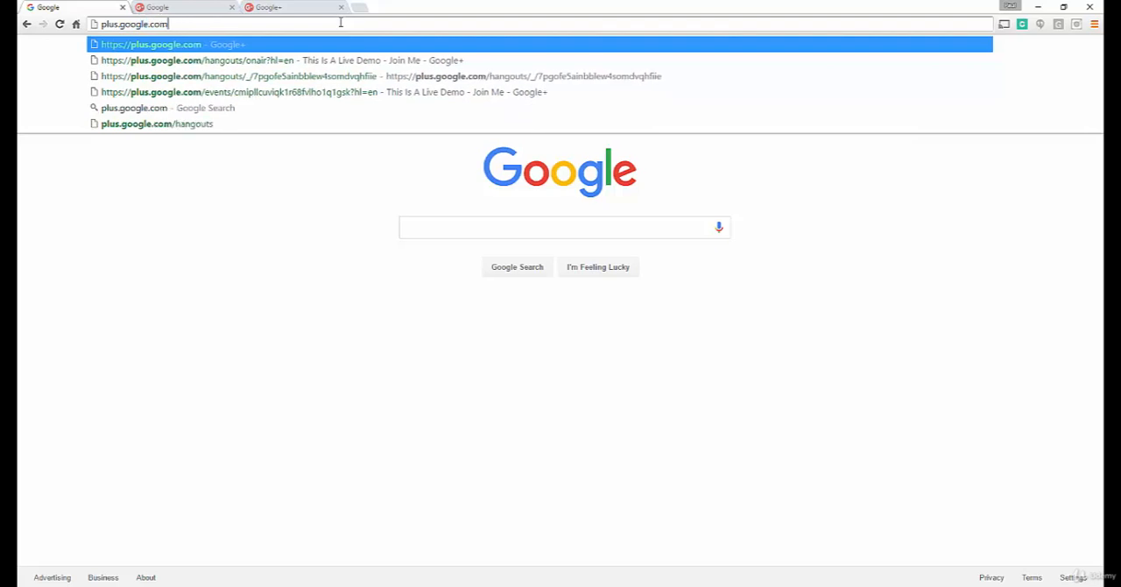
text(/hangouts/o)
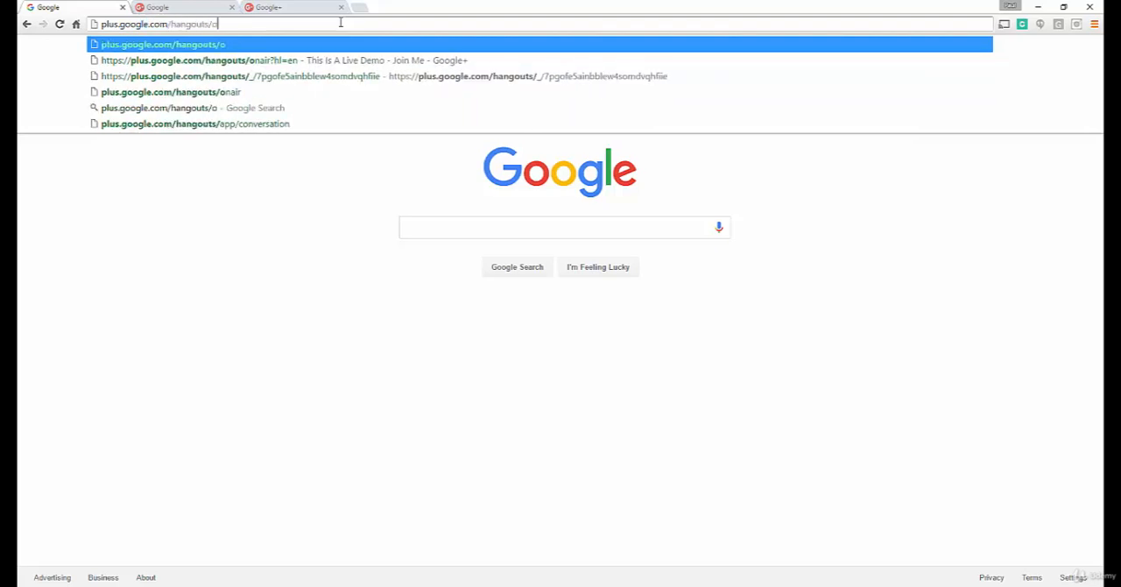
text(nair)
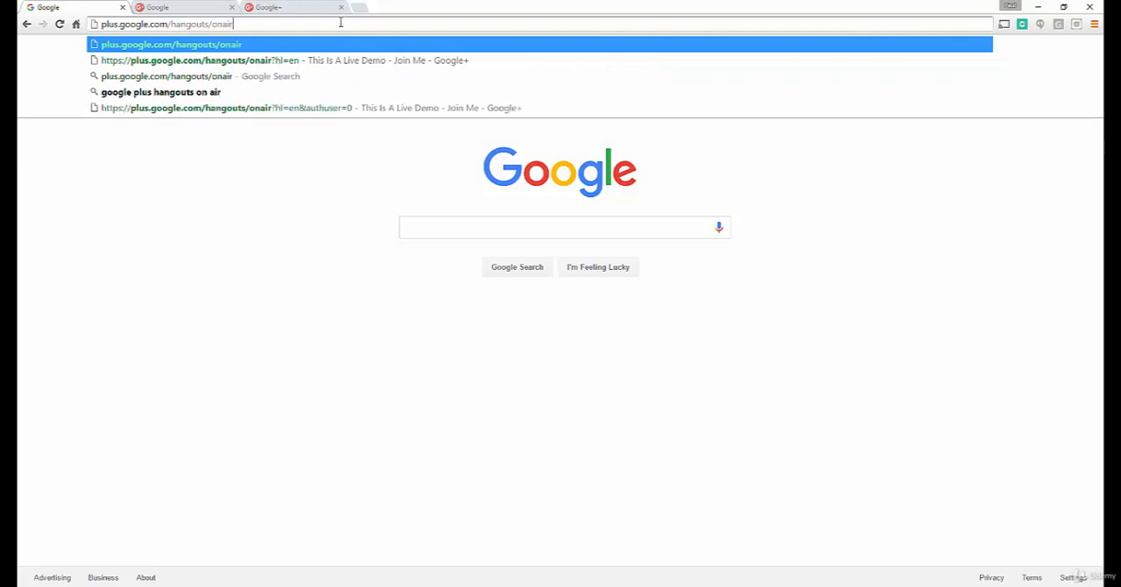
key(Return)
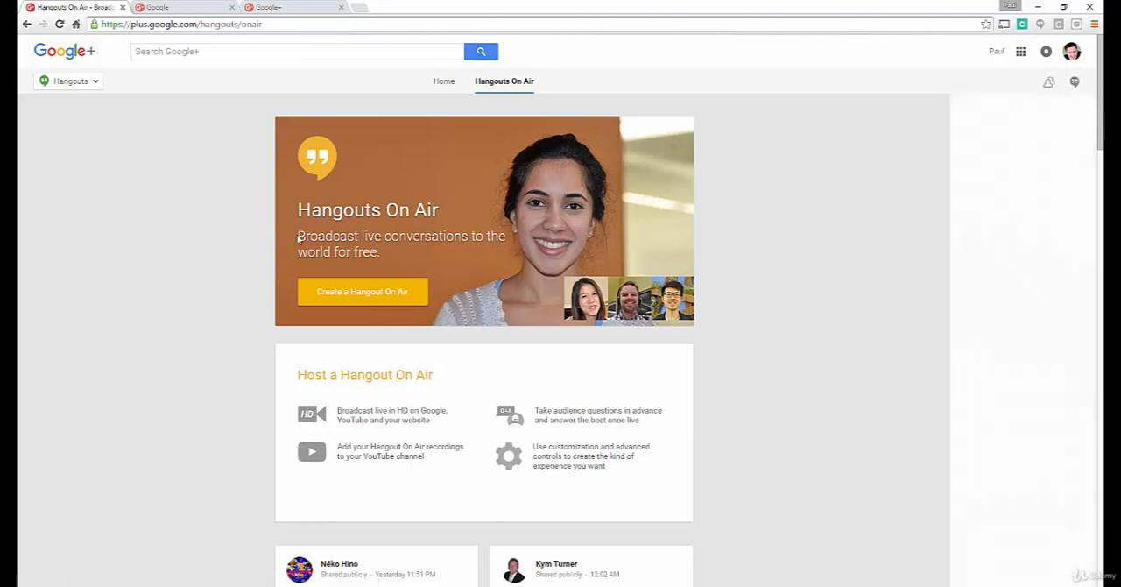
Step: Create a new Hangout On Air and name it "Testing Google Hangouts On Air"
click(359, 296)
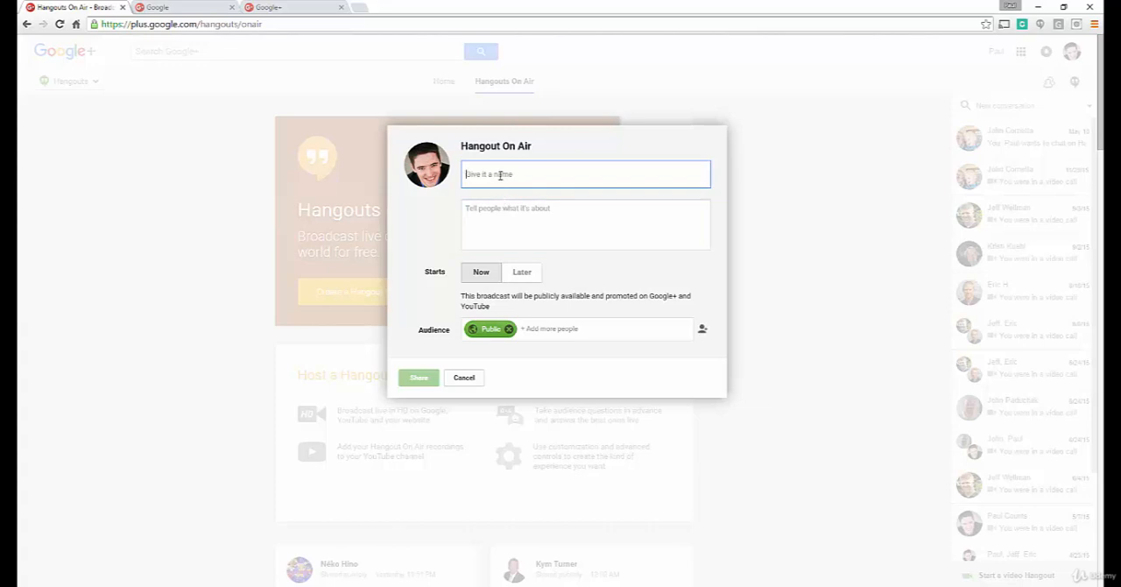
text(Test)
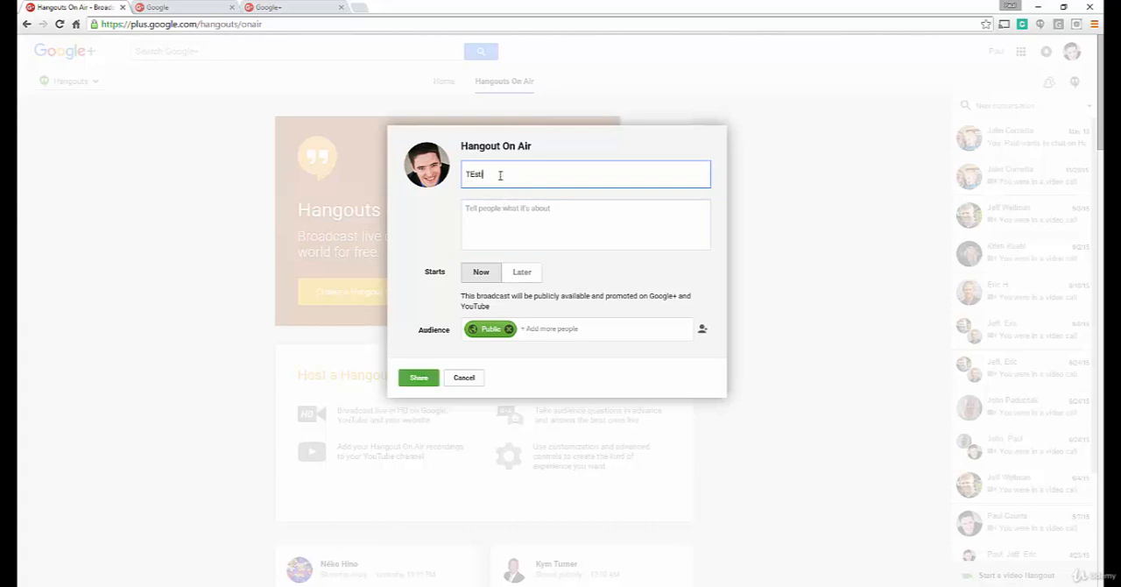
key(BackSpace)
key(BackSpace)
text(sting Google Hangouts On Air)
Step: Enter the event description "This is a test of the Google Hangout system! Enjoy!"
key(Tab)
text(This is a)
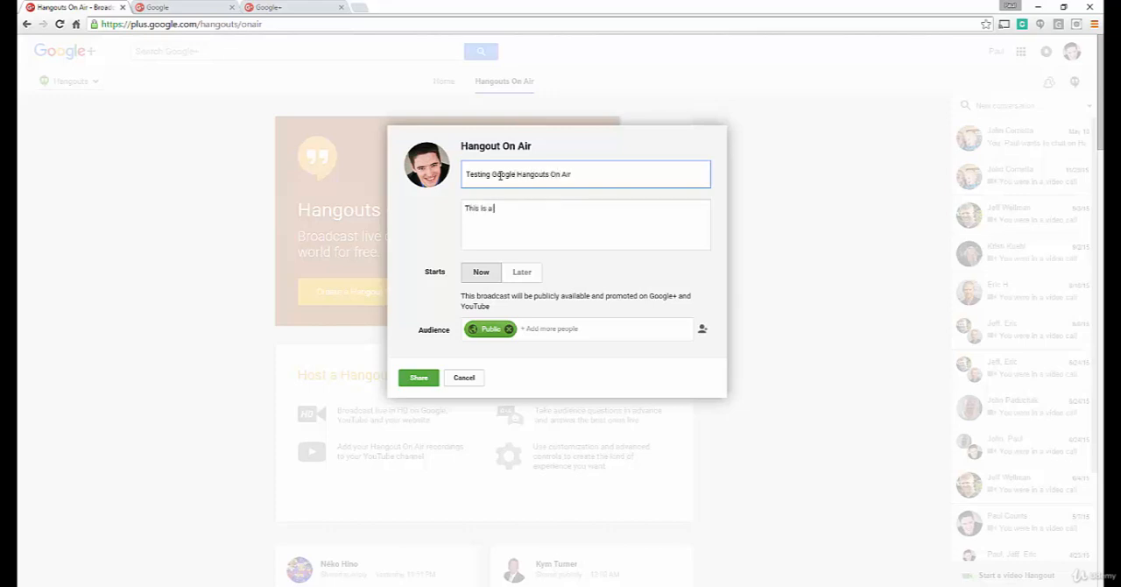
text( test of the Google Hangout system! Enjoy!)
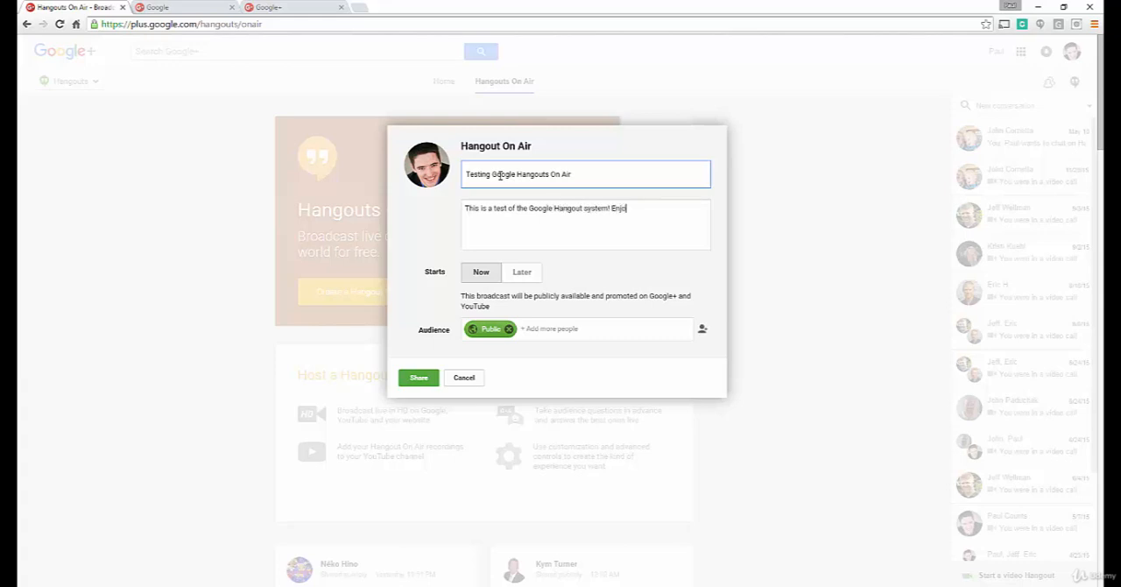
Step: Schedule the broadcast for May 26, 2016 at 4:00 PM with a 0:30 duration and share the event publicly
click(533, 277)
click(539, 301)
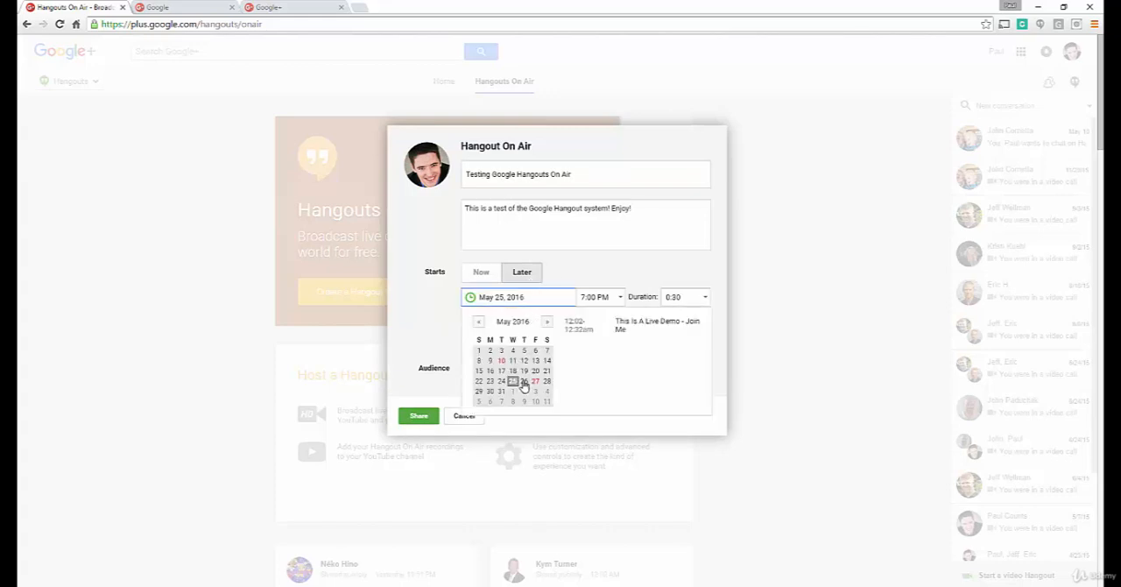
click(523, 383)
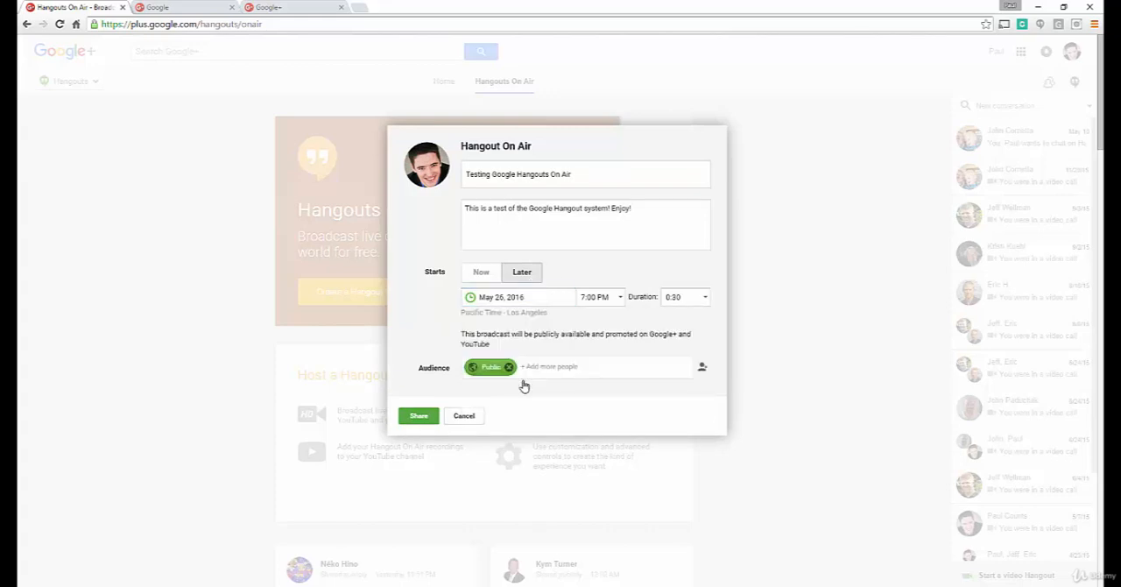
click(620, 297)
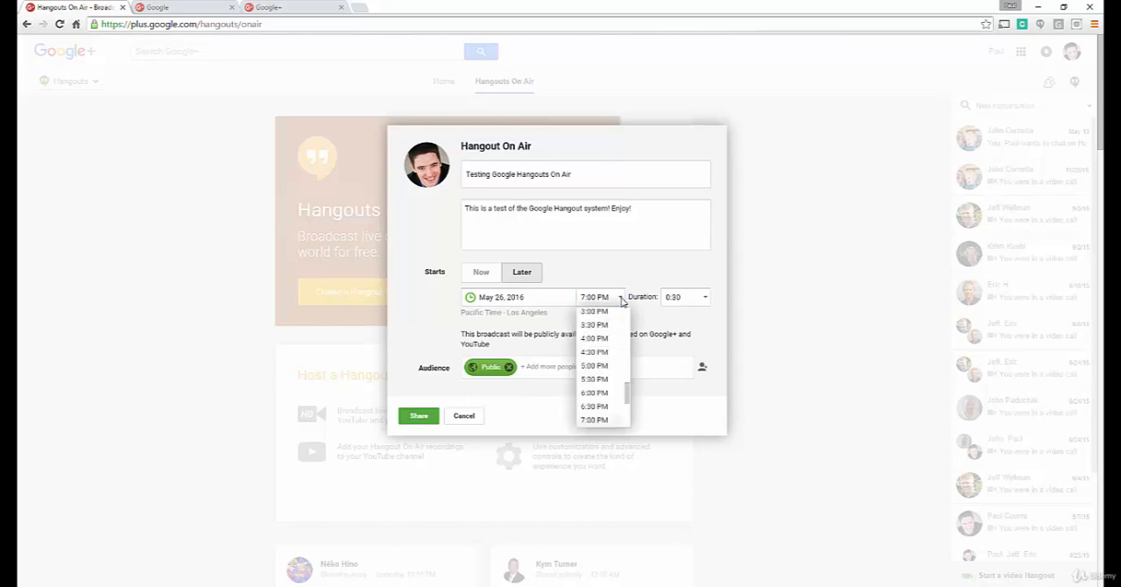
click(596, 340)
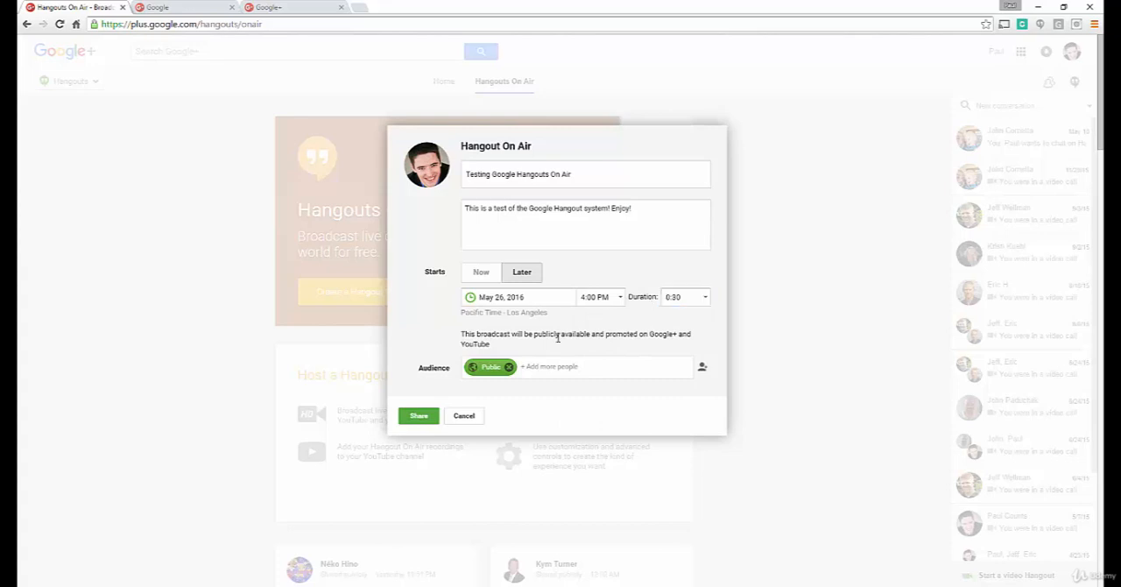
click(706, 300)
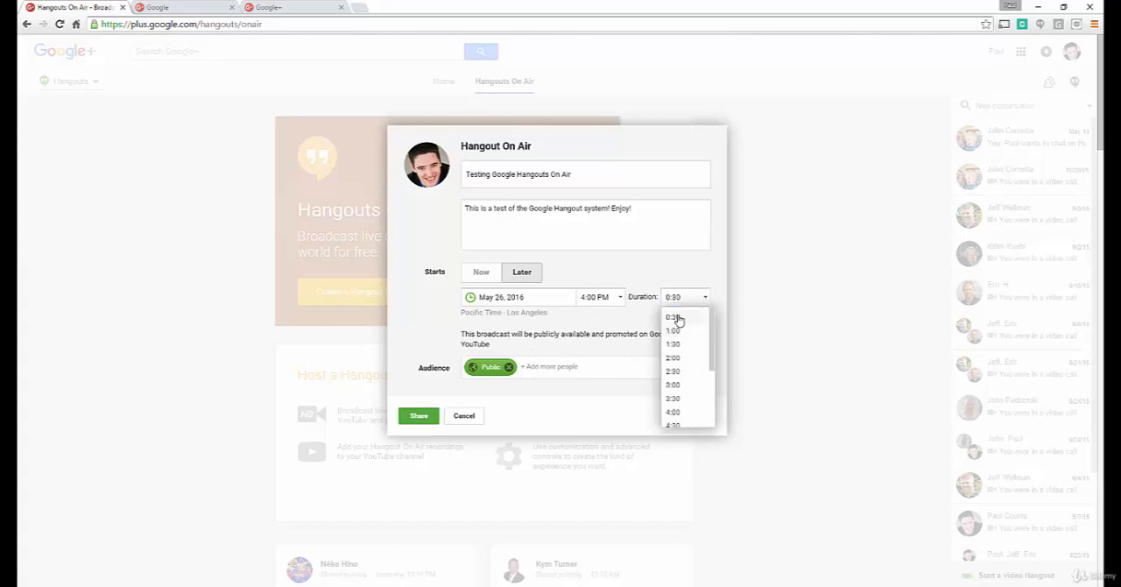
click(676, 318)
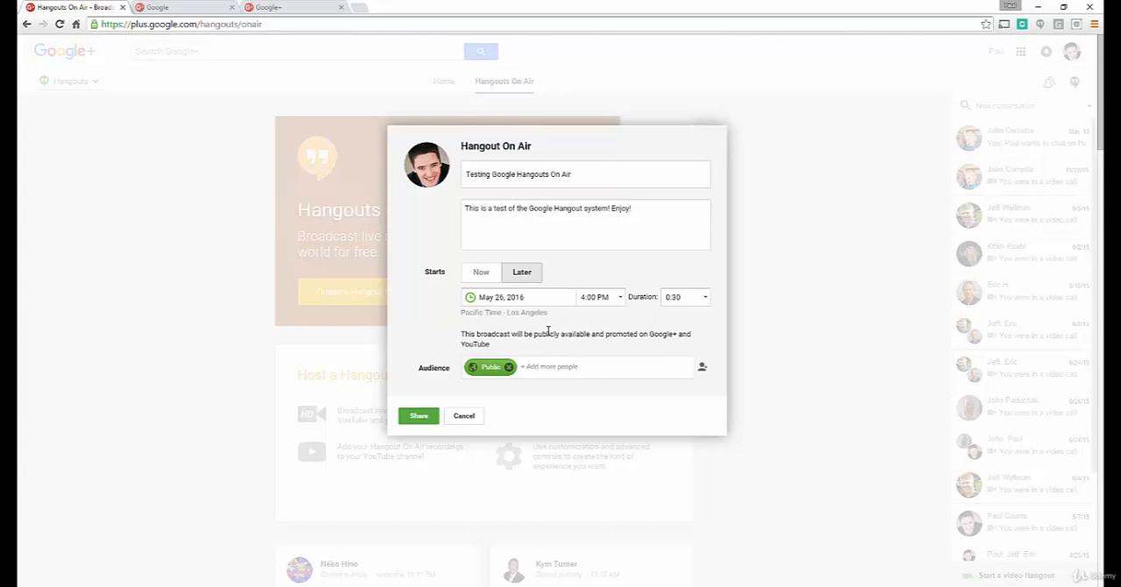
click(429, 417)
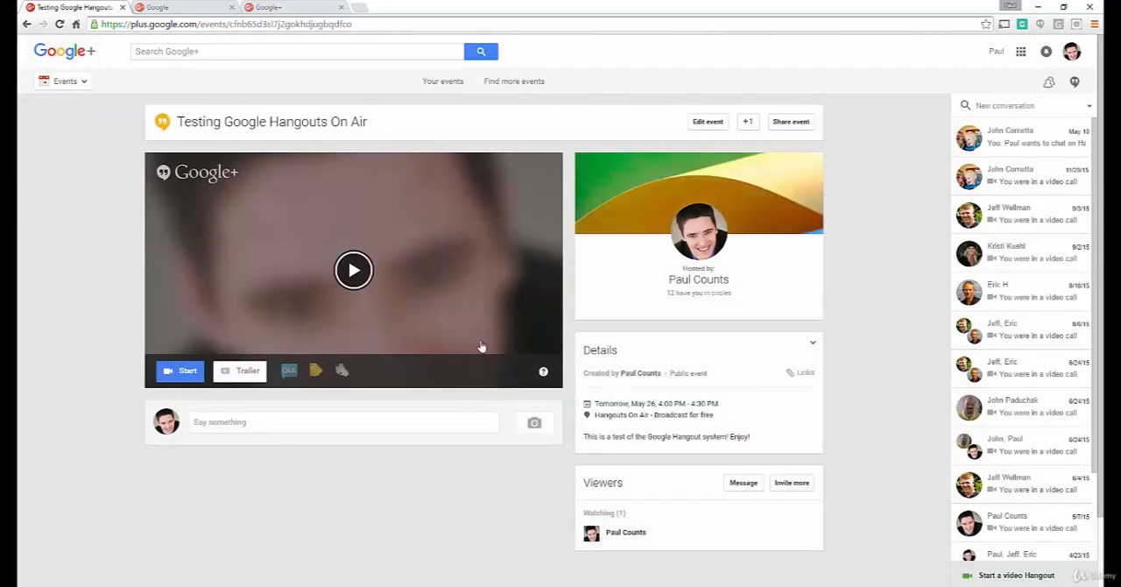
Step: Turn on the Questions and Answers app and the yellow tag app for the event, and switch Applause on and off again
click(290, 371)
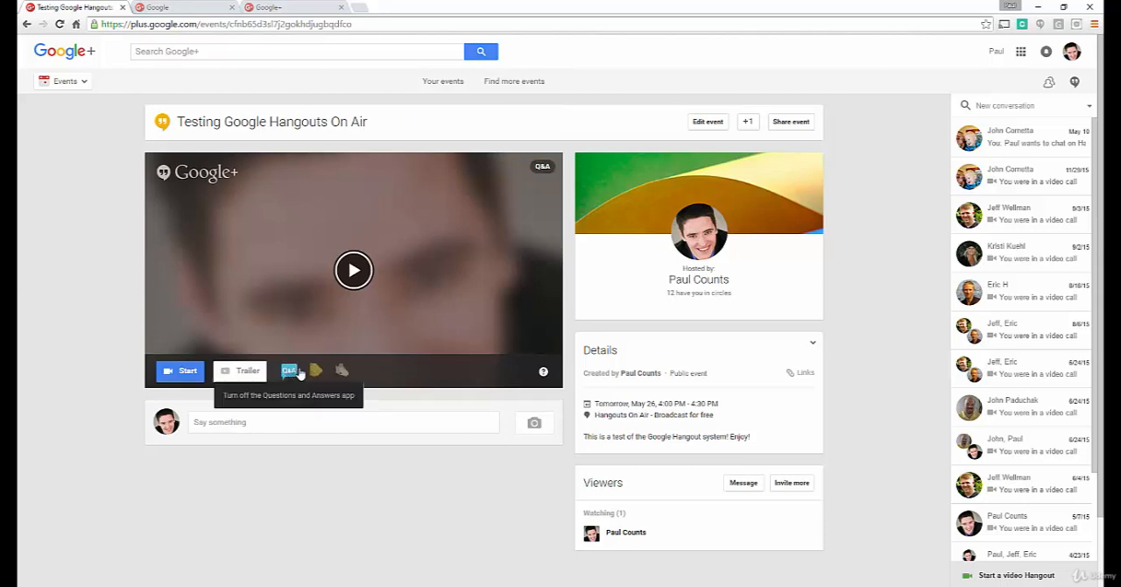
click(316, 372)
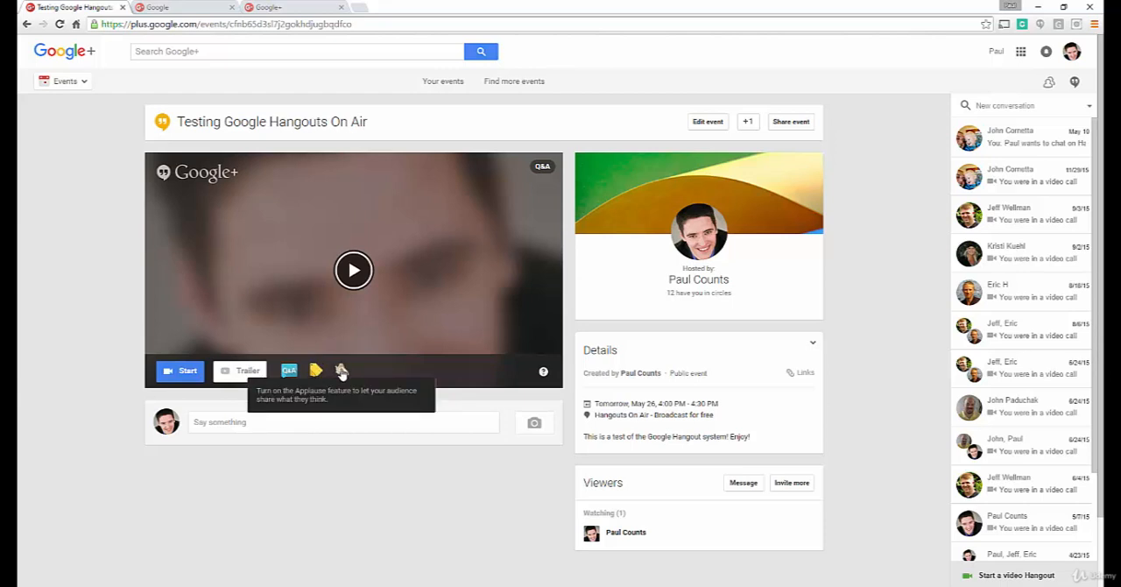
click(341, 371)
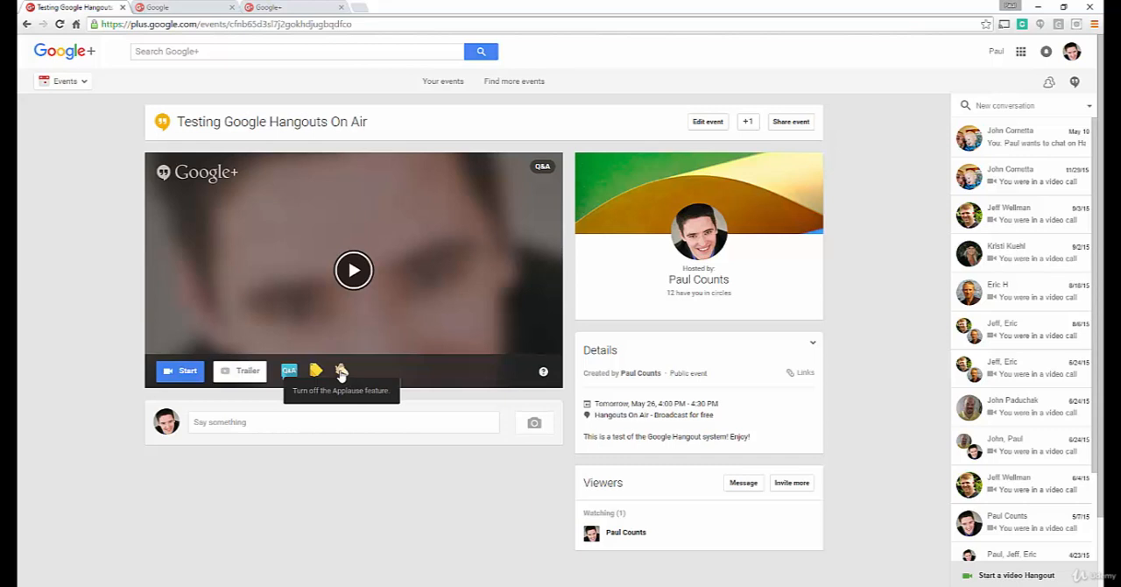
click(342, 371)
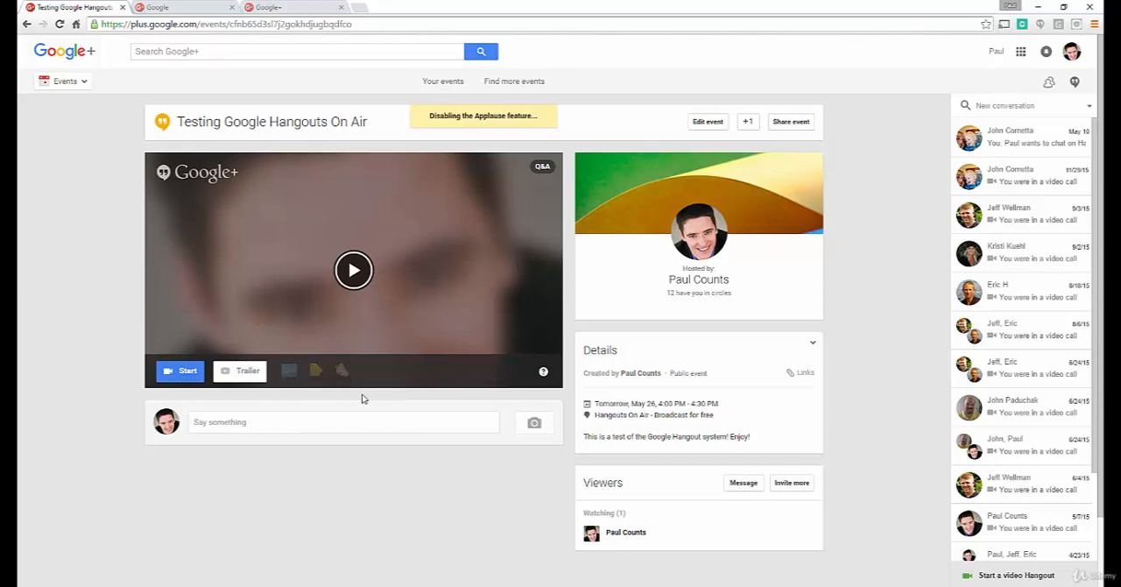
Step: Look at the video source options for the event's trailer without adding one
click(245, 371)
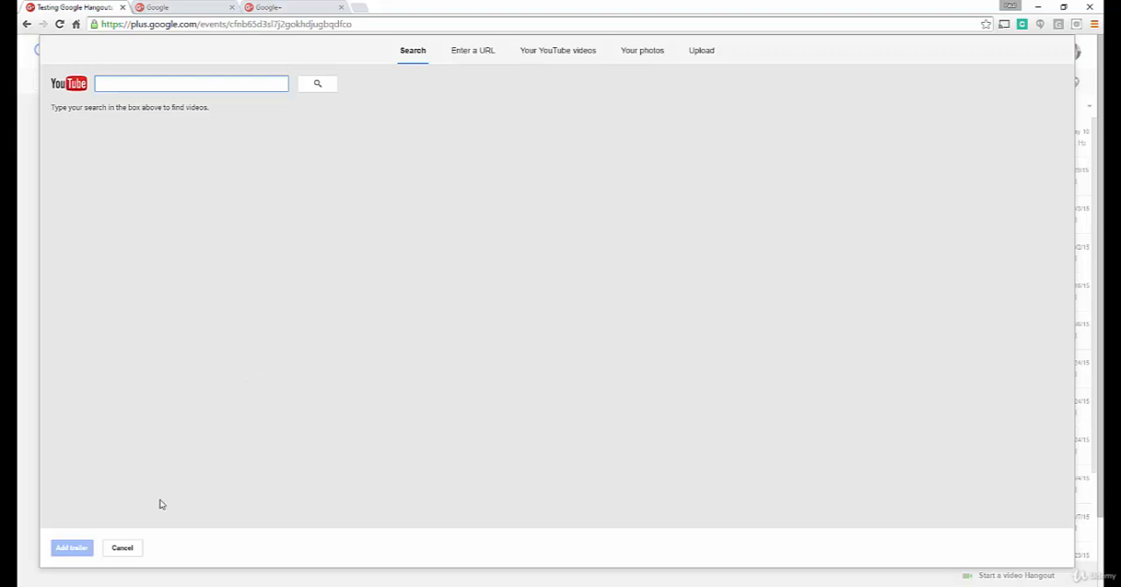
click(123, 548)
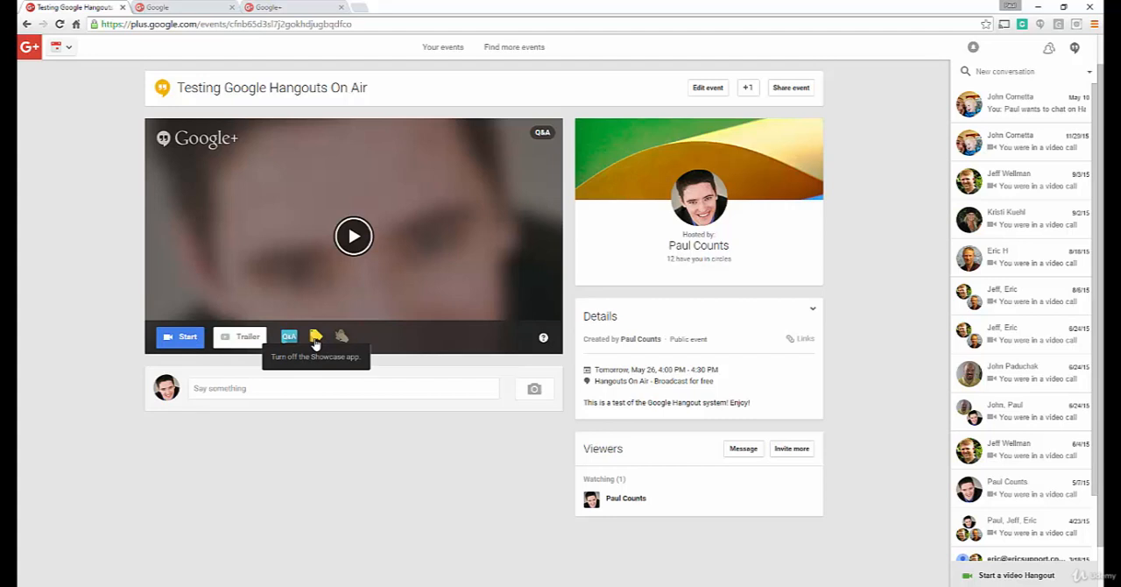
Step: Copy the full web address of the event page
click(172, 25)
right_click(173, 26)
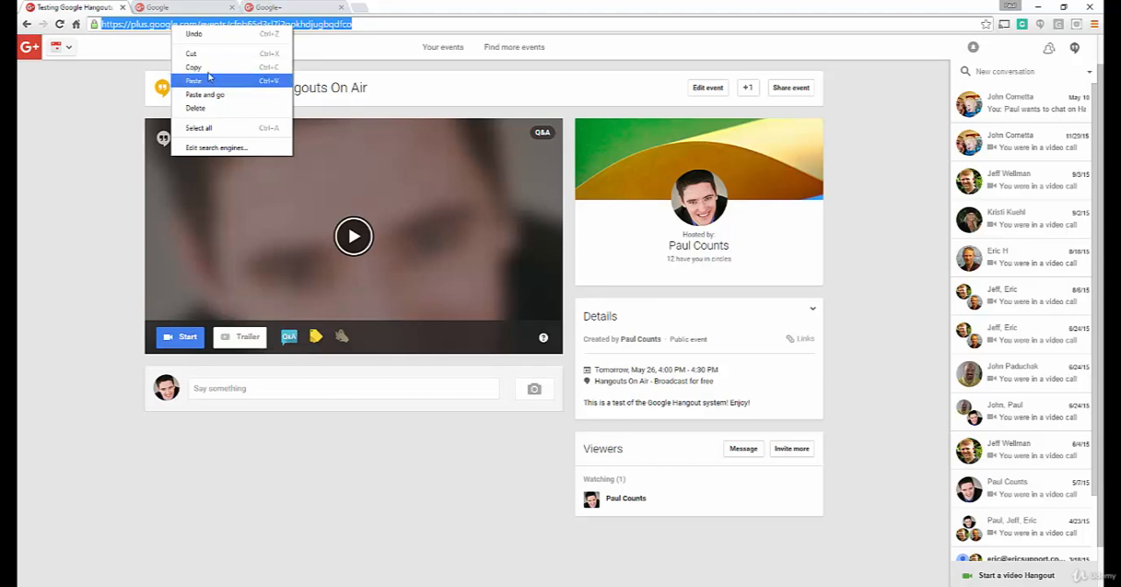
click(202, 58)
right_click(188, 25)
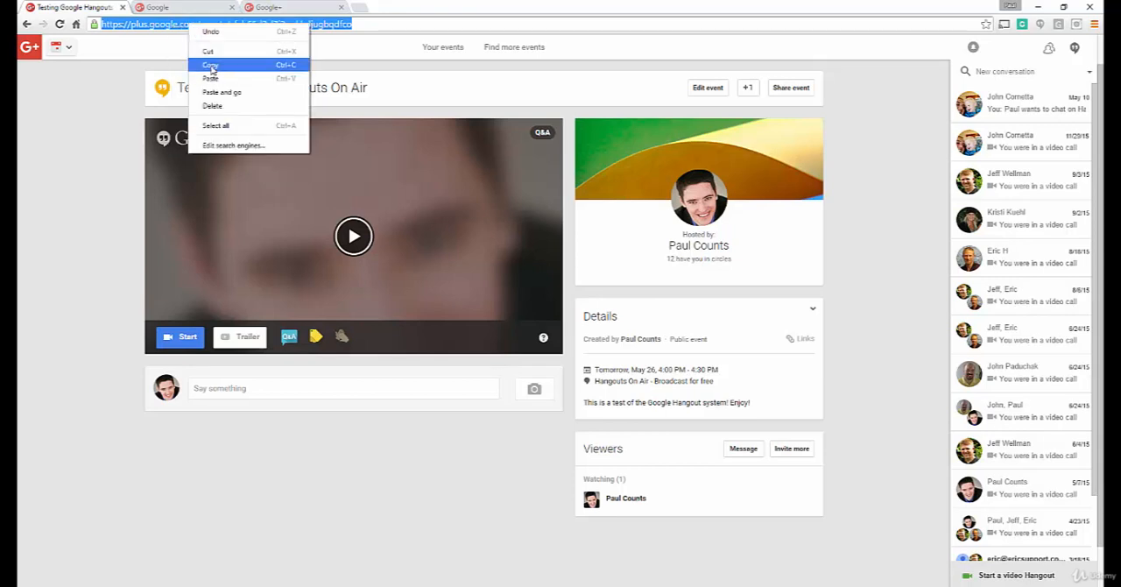
click(214, 65)
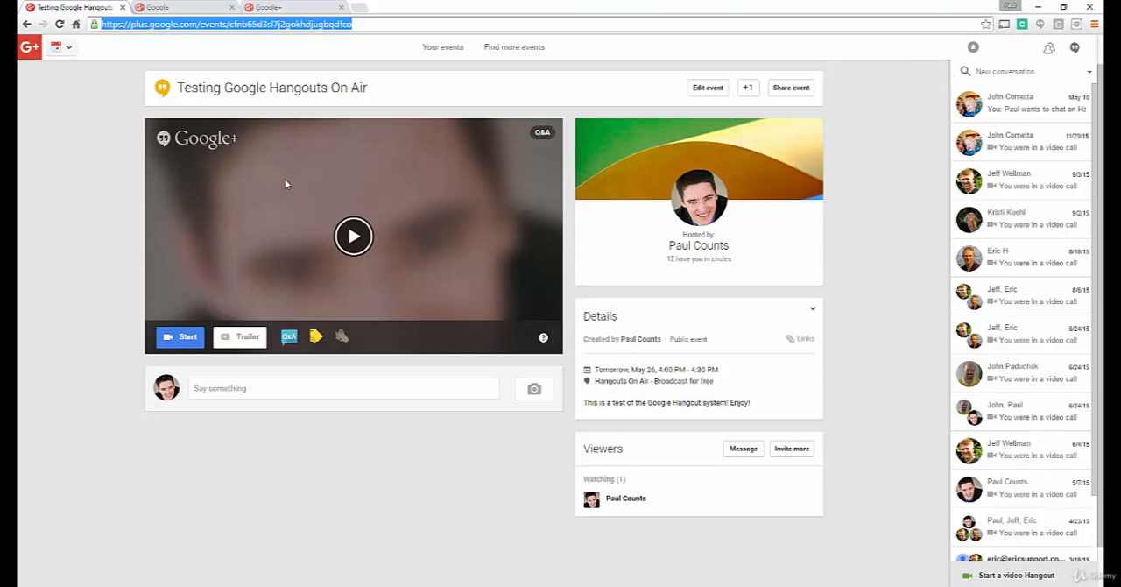
Step: Start the hangout, maximize its window and turn the camera off
click(179, 339)
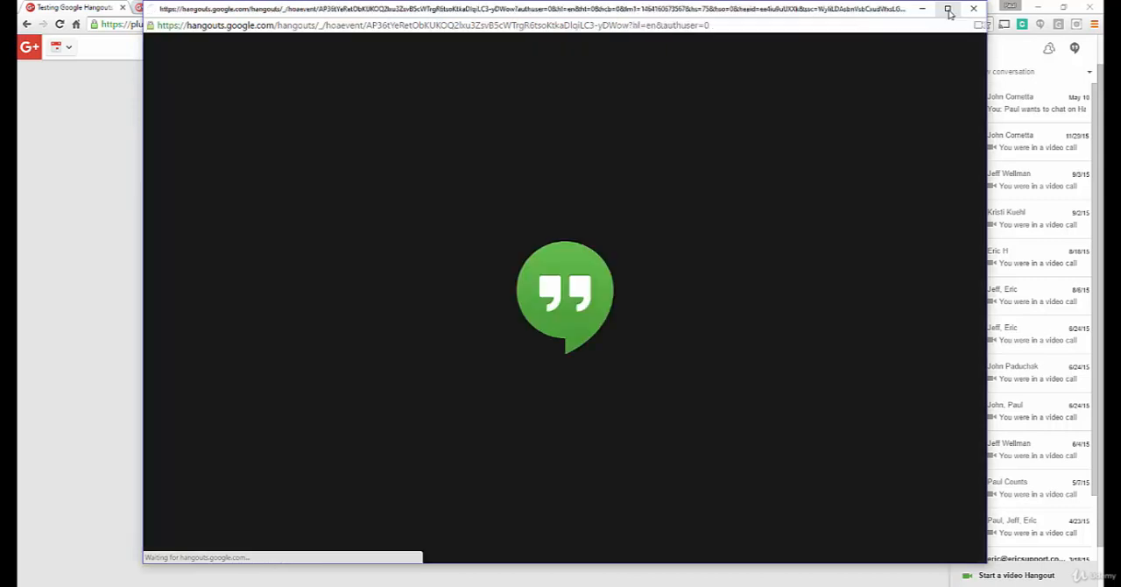
click(949, 10)
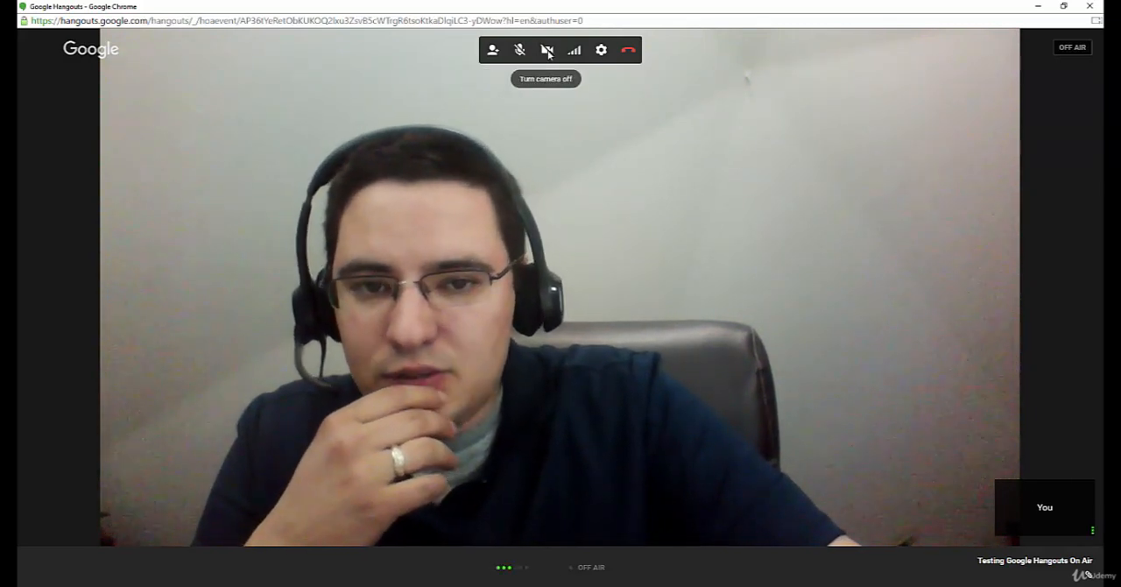
click(547, 52)
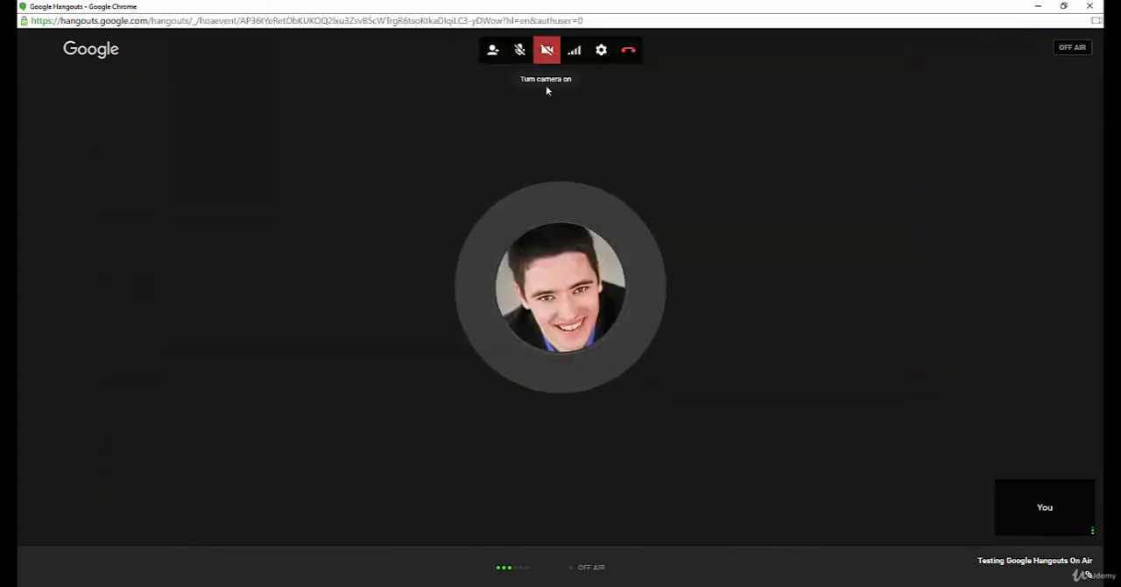
Step: Open the hangout's settings and choose HP Truevision HD (064e:9301) as the camera
click(601, 52)
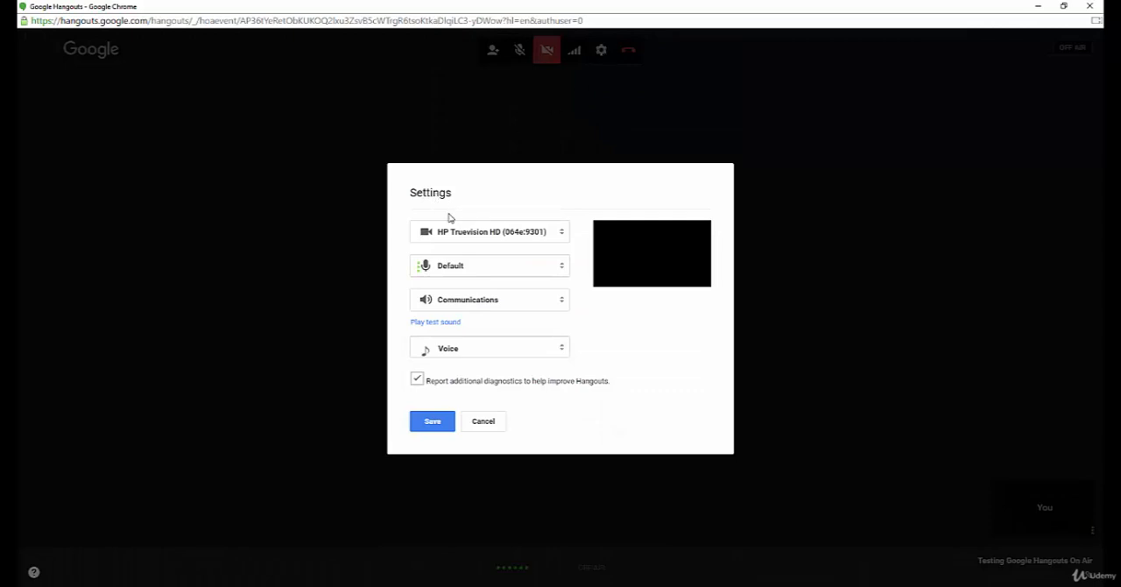
click(562, 235)
click(529, 232)
click(563, 234)
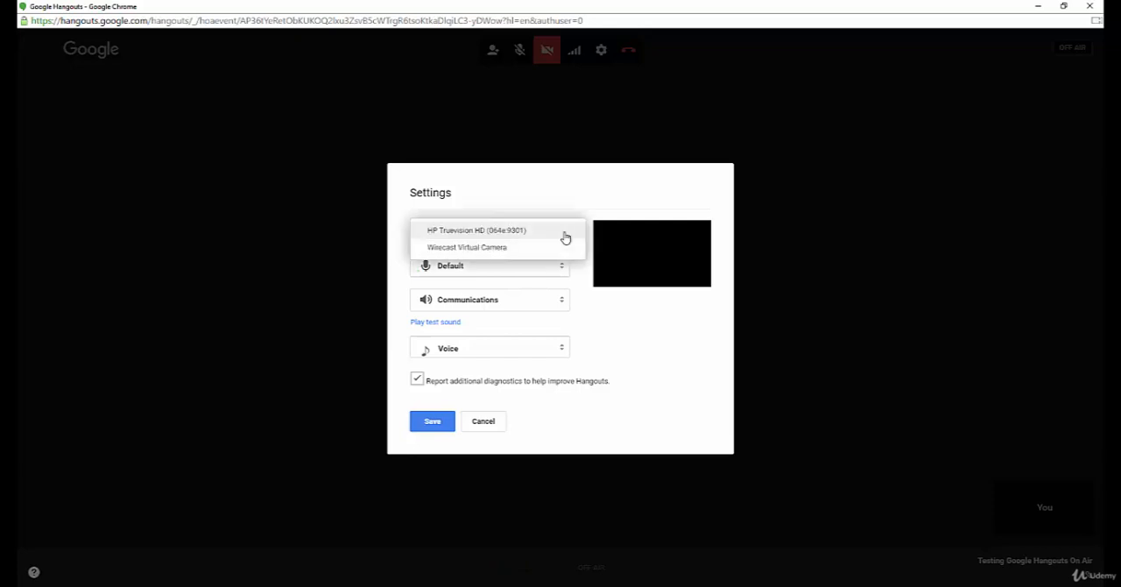
click(507, 238)
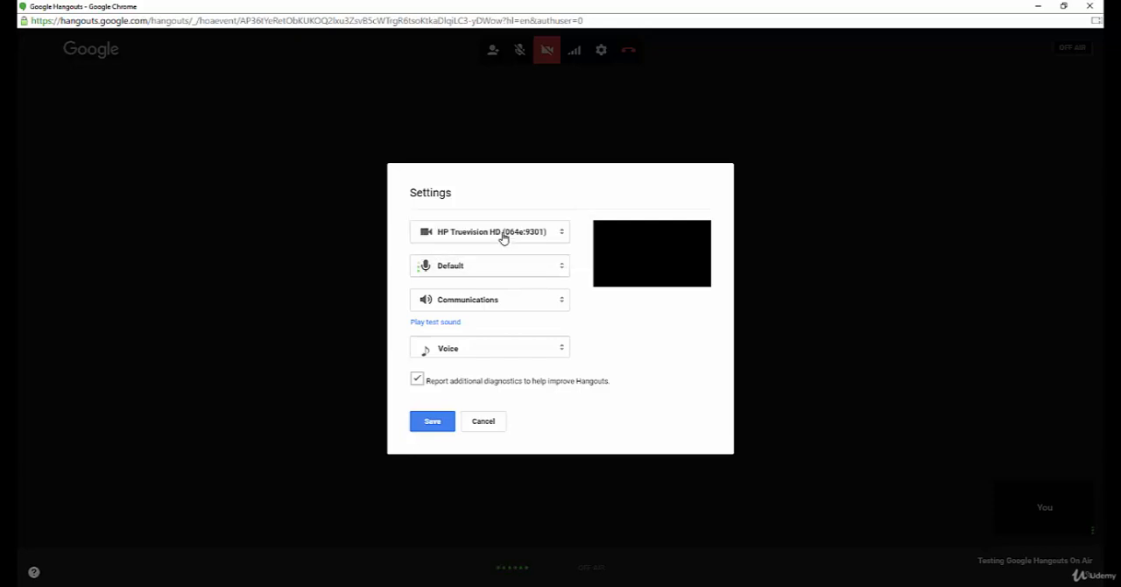
Step: Choose Default as the microphone and review the available speaker devices, keeping the Communications output
click(562, 269)
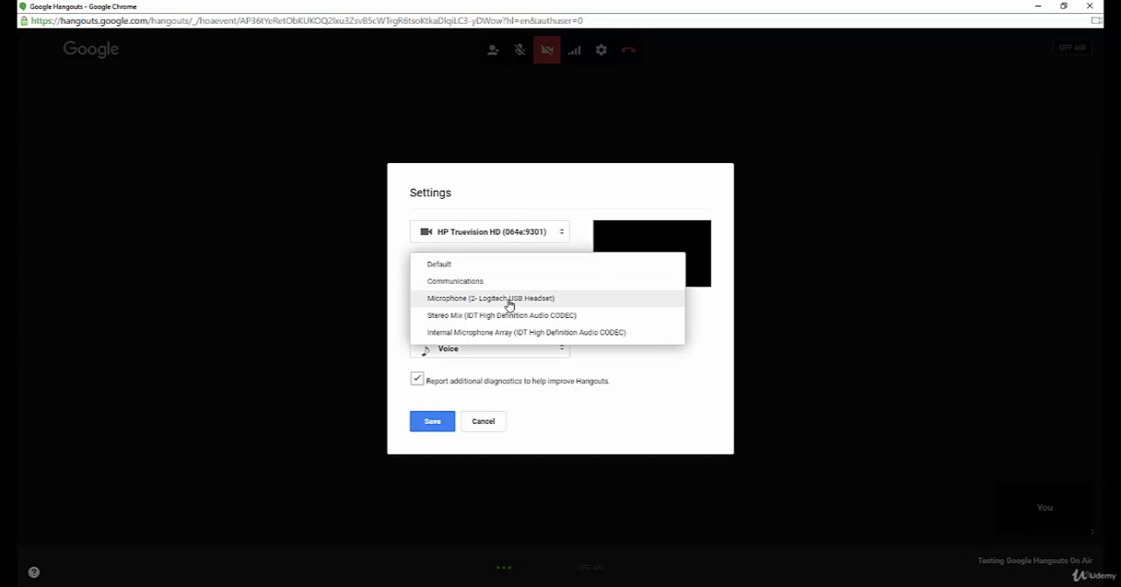
click(445, 265)
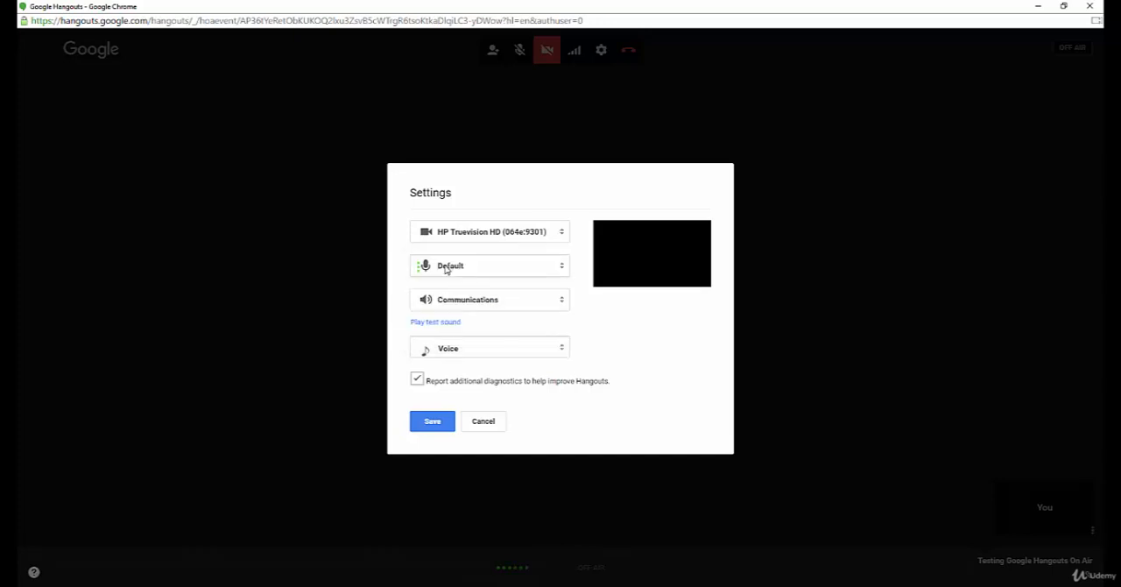
click(557, 303)
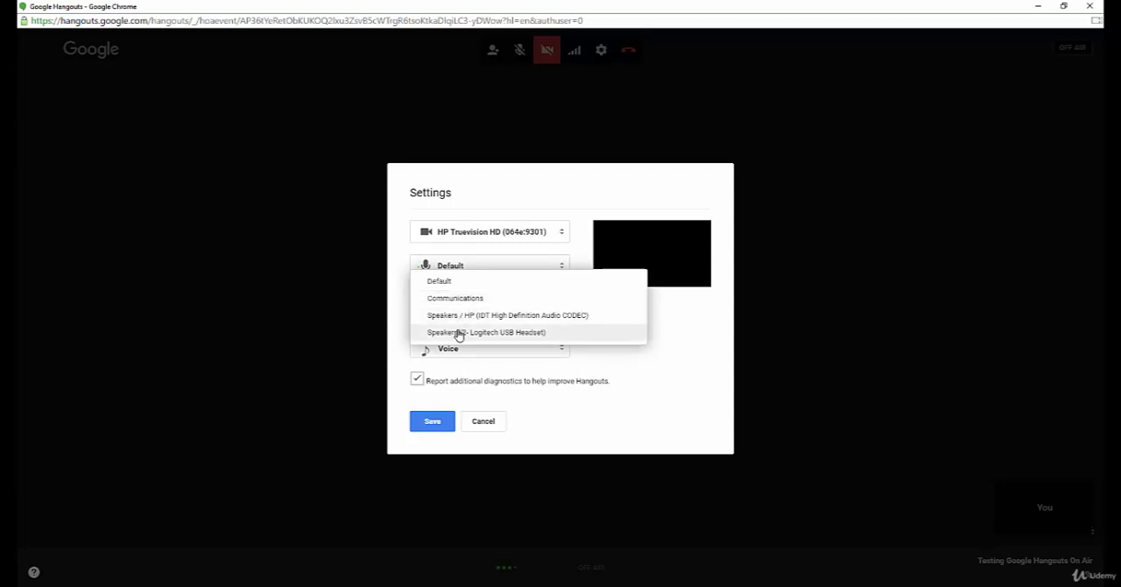
click(398, 256)
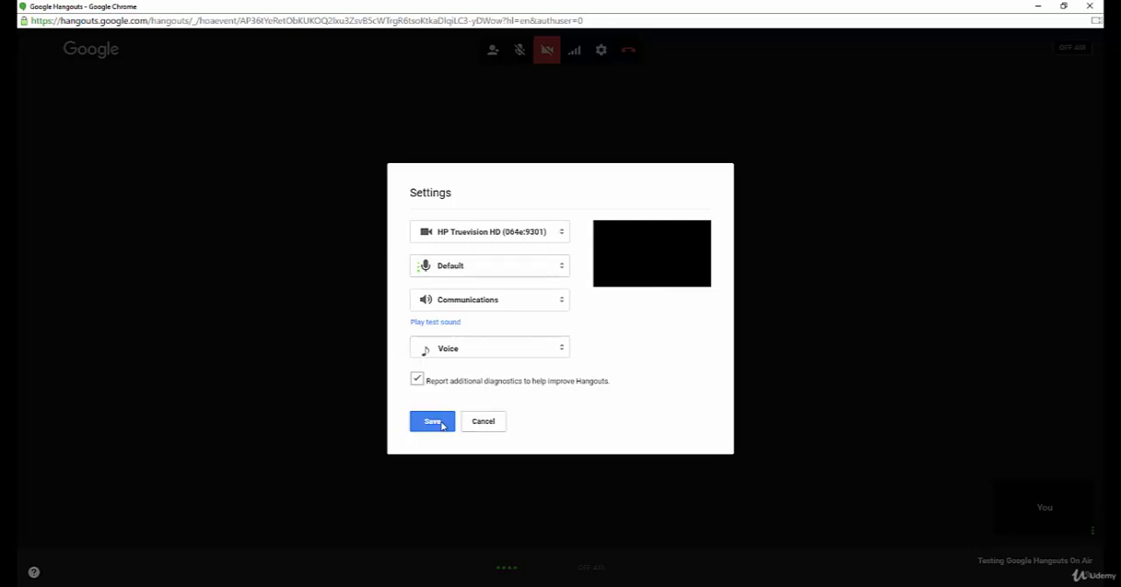
Step: Discard the hangout's settings changes and leave the call
click(487, 425)
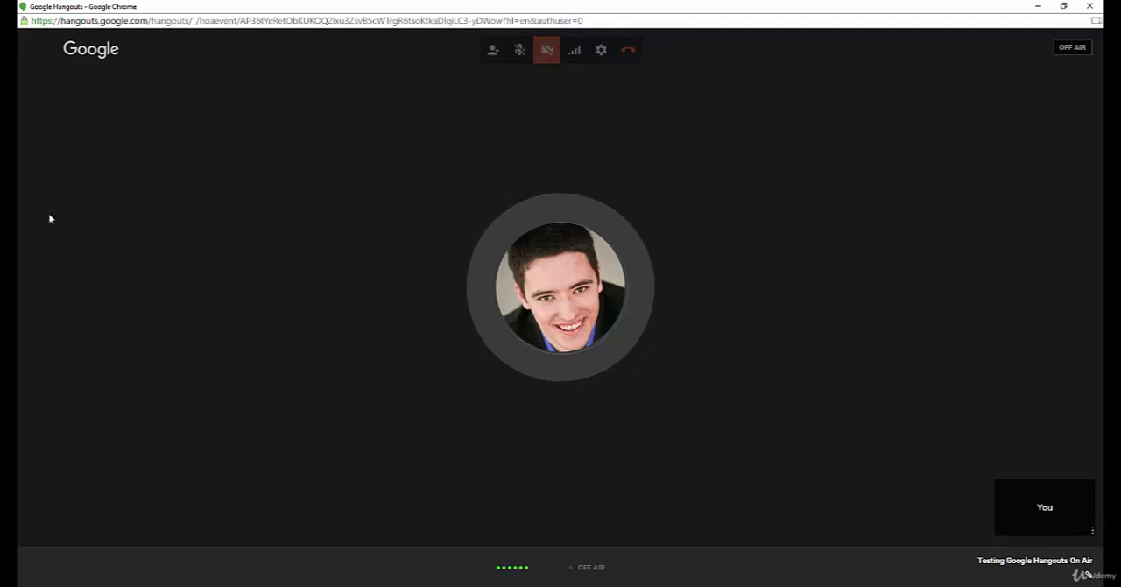
click(627, 50)
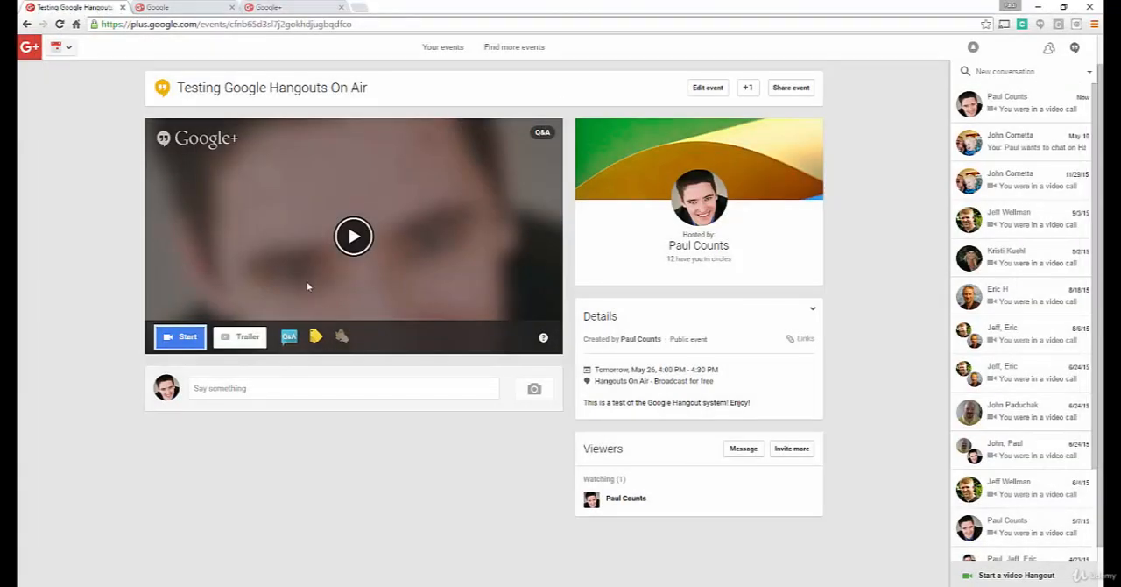
Step: Go to the Hangouts On Air page at plus.google.com/hangouts/onair in the current tab
click(144, 25)
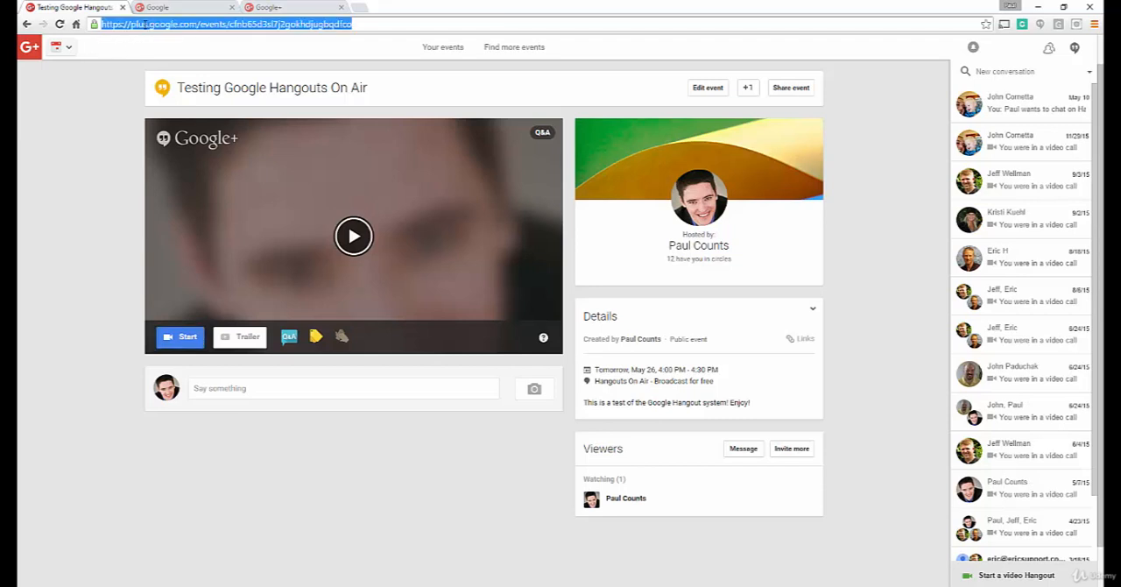
text(plug)
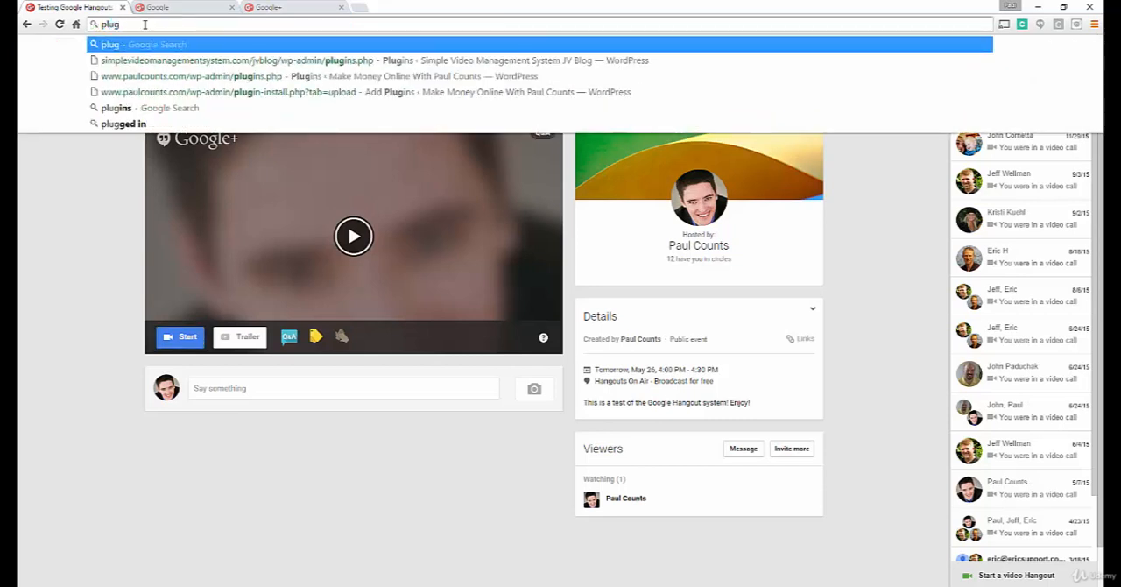
key(BackSpace)
text(s.google.com/)
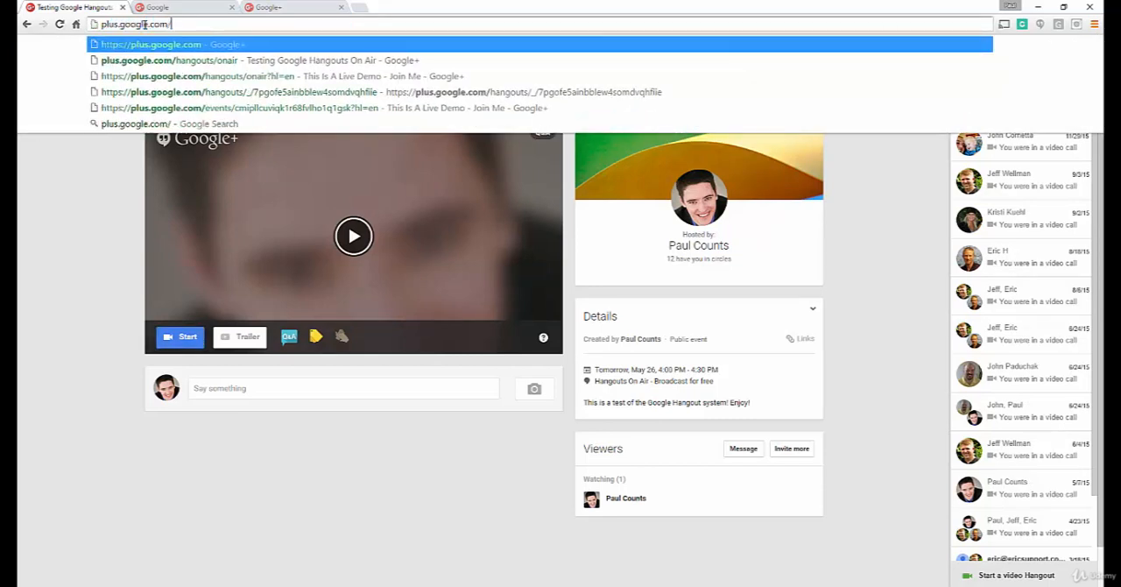
text(hangouts/)
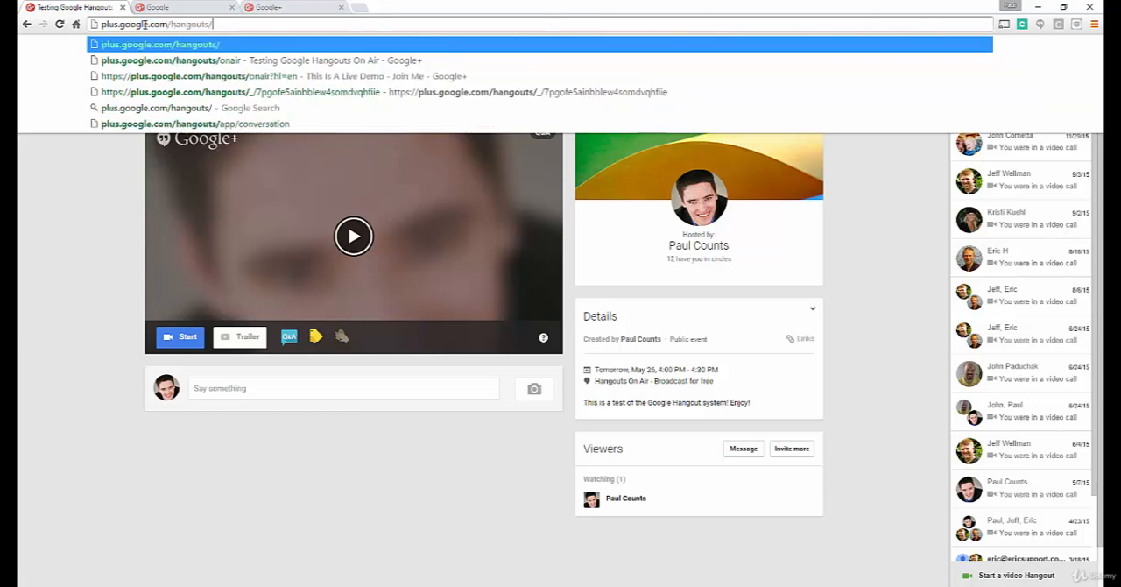
text(onair)
key(Return)
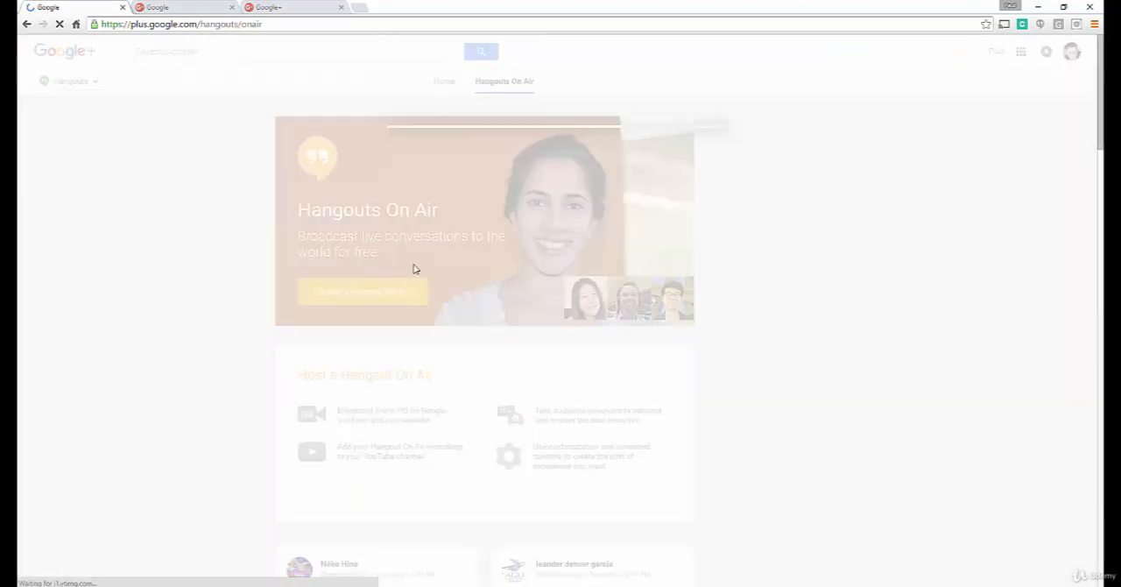
Step: Create a public Hangout On Air titled "Live Now! Enjoy!" with the description "Enjoy this special live Hangout!", starting now
text(Live N)
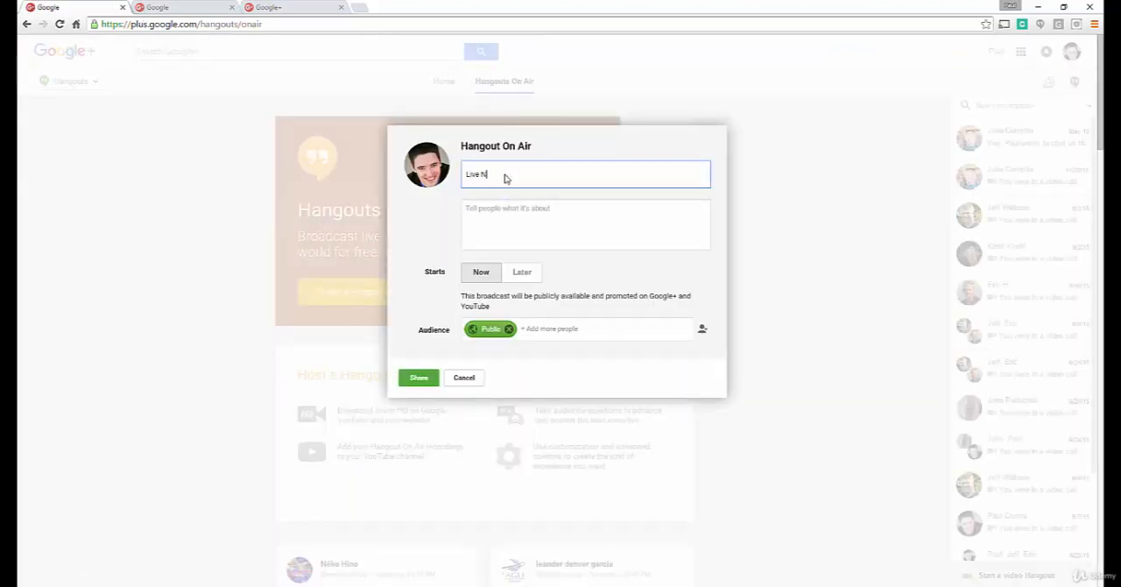
text(ow! Episo)
key(BackSpace)
key(BackSpace)
key(BackSpace)
key(BackSpace)
text(pEn)
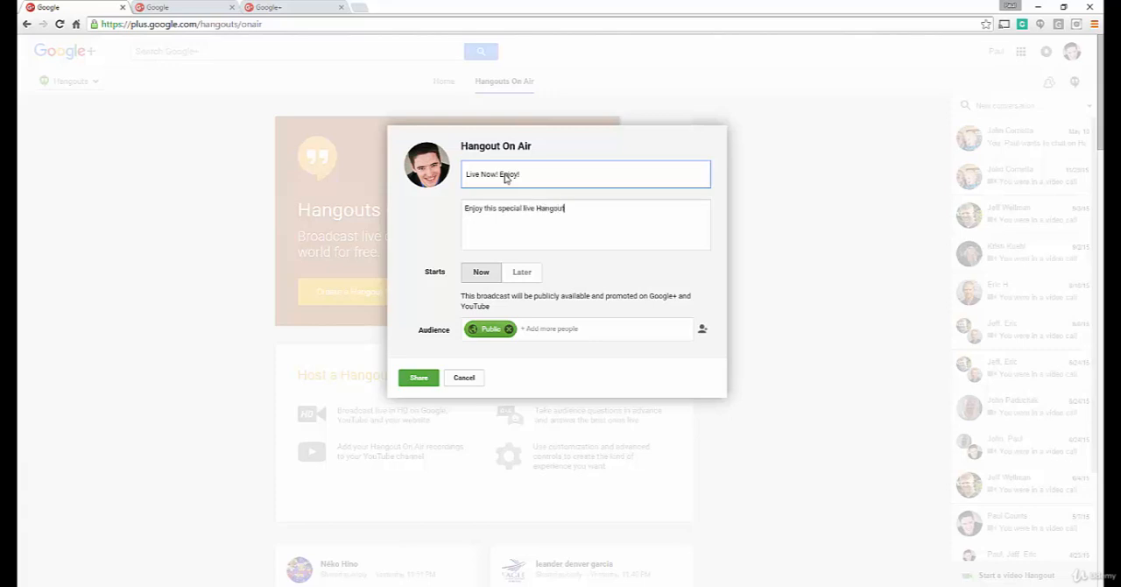
click(419, 380)
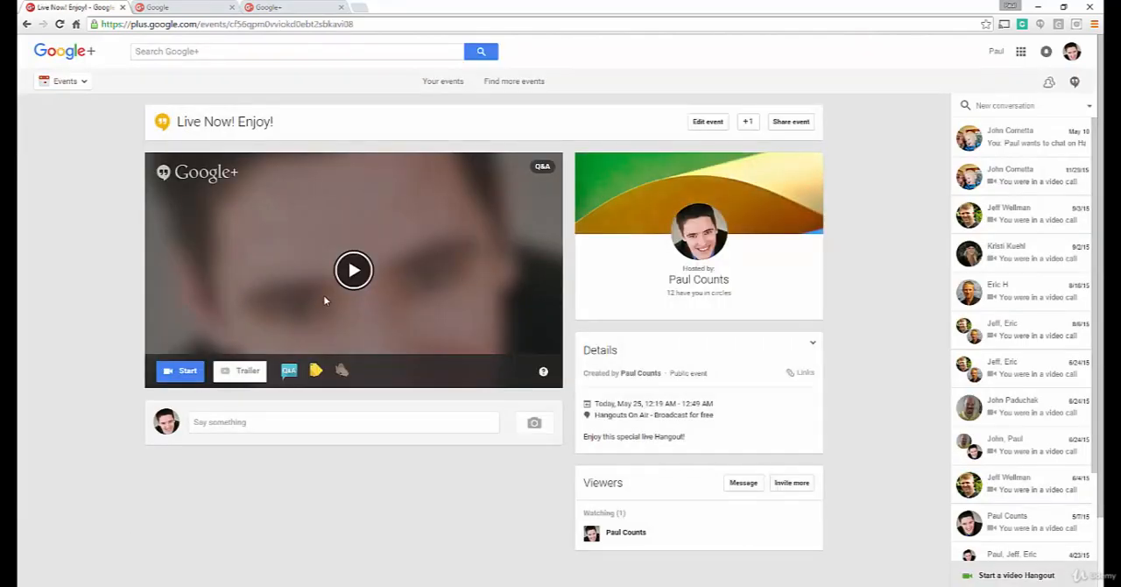
Step: Start the hangout without inviting guests and turn the camera off
click(188, 372)
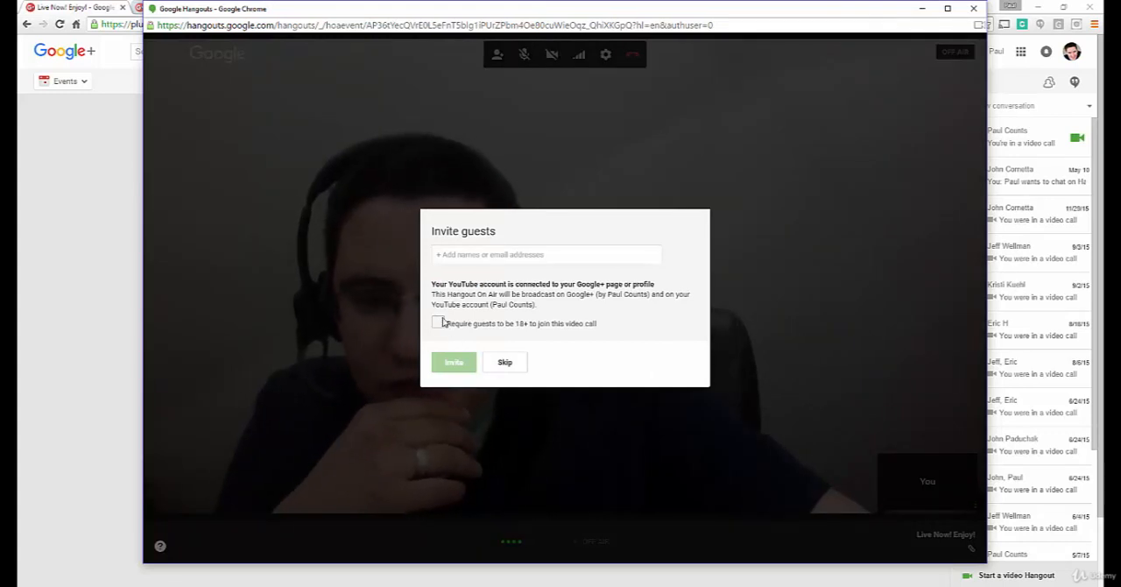
click(505, 362)
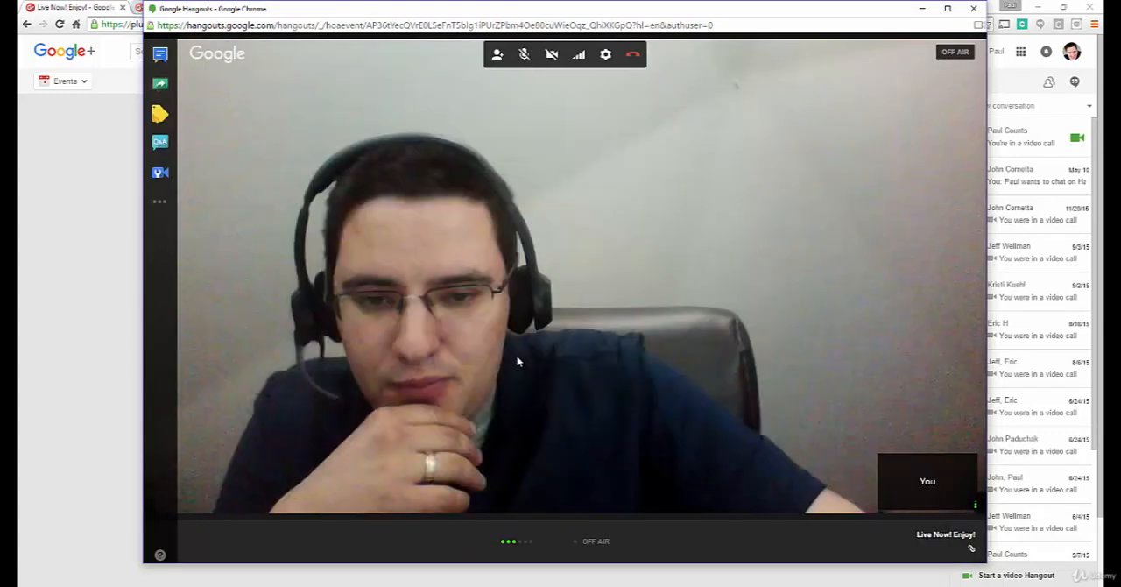
click(551, 54)
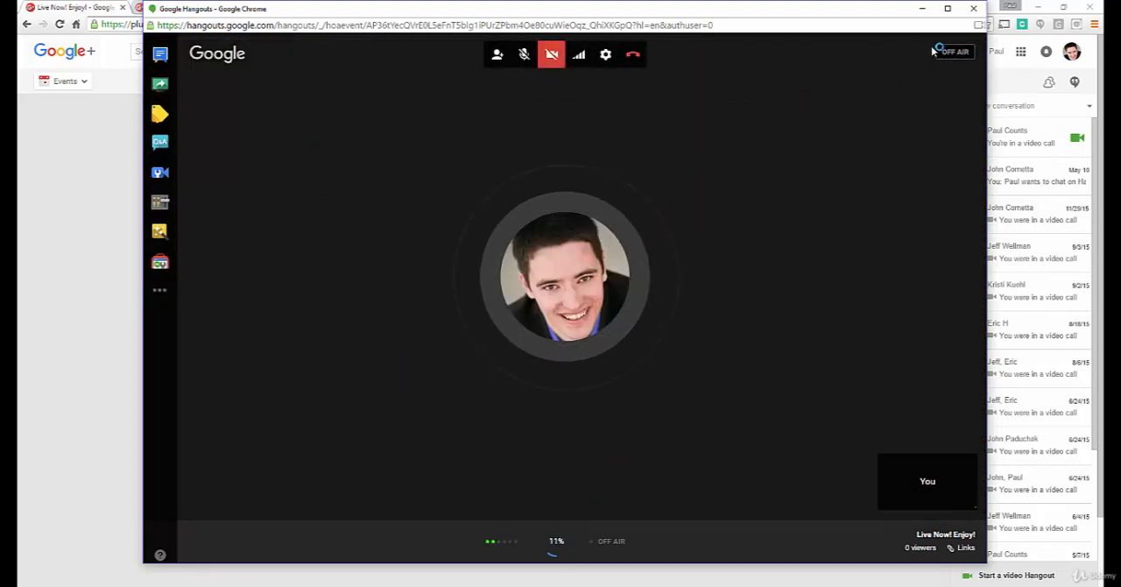
Step: Maximize the hangout window, then start the live broadcast and confirm going live
click(947, 8)
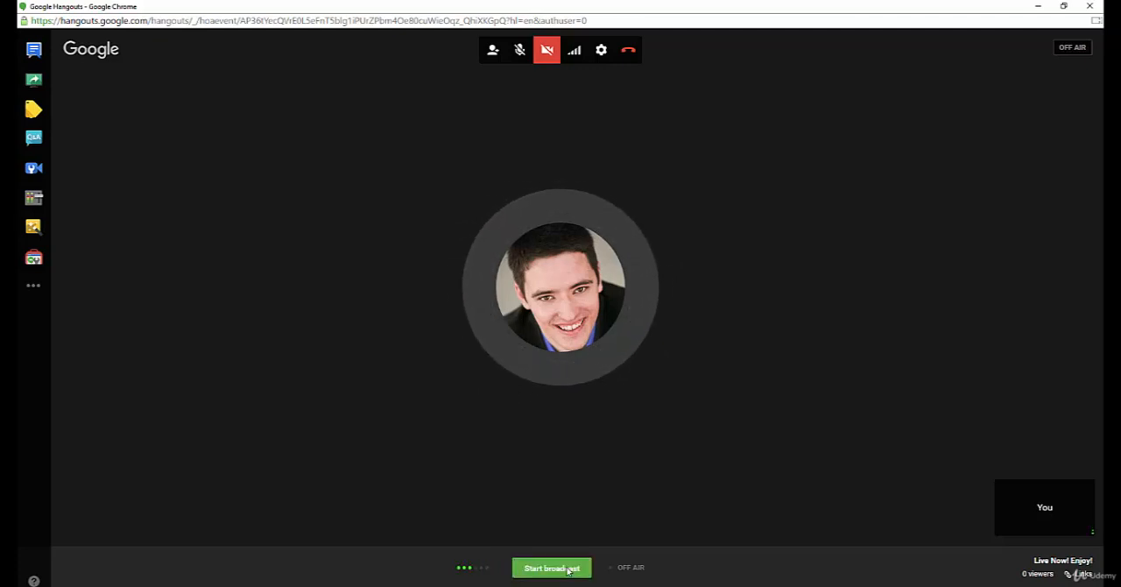
click(531, 570)
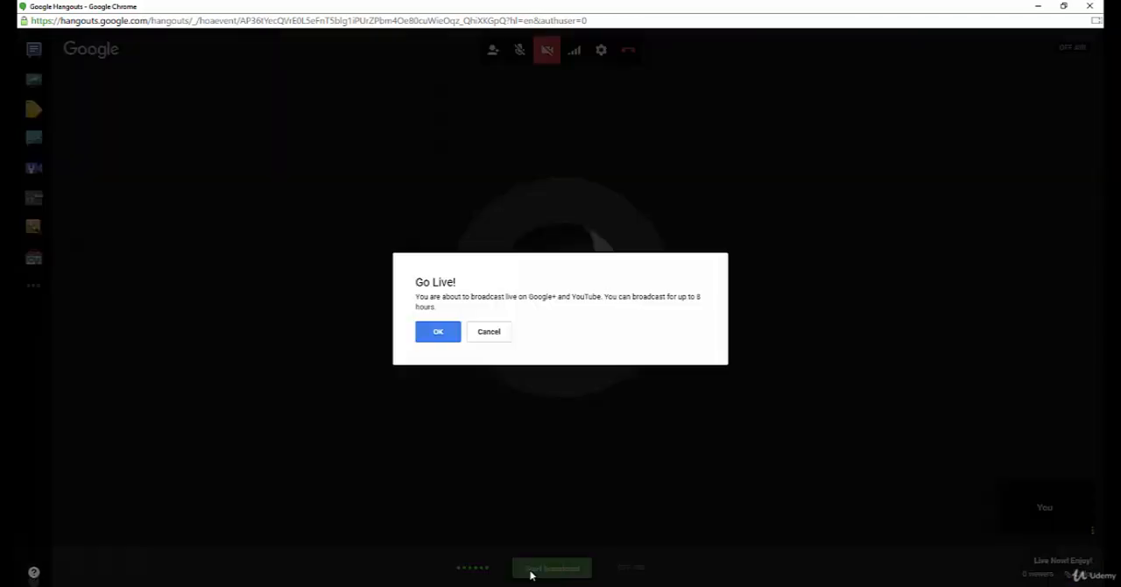
click(438, 332)
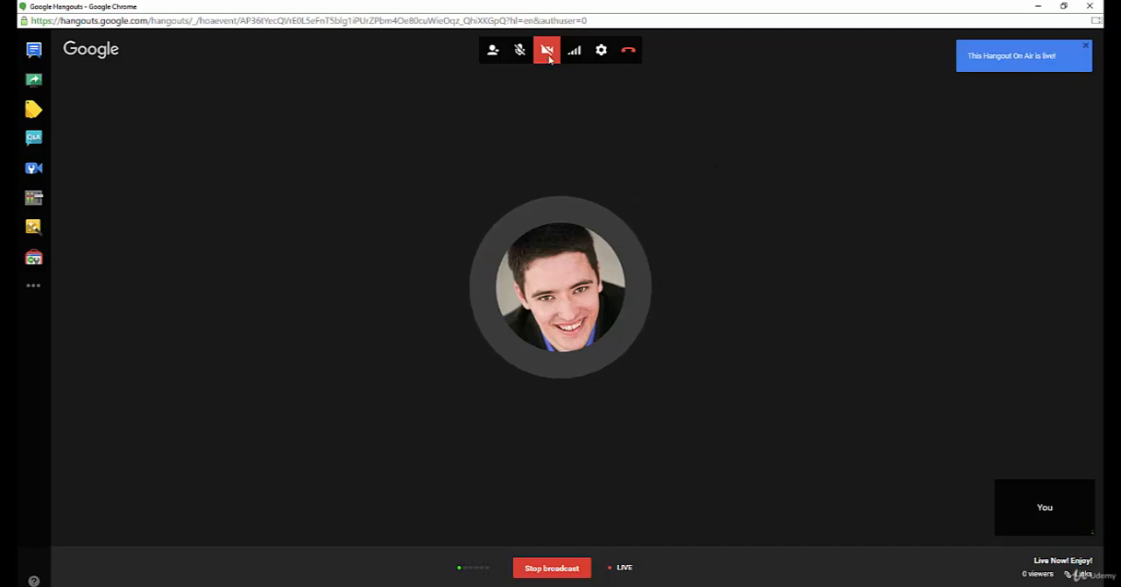
Step: Post "Welcome to this special Hangout session!" in the group chat
click(35, 51)
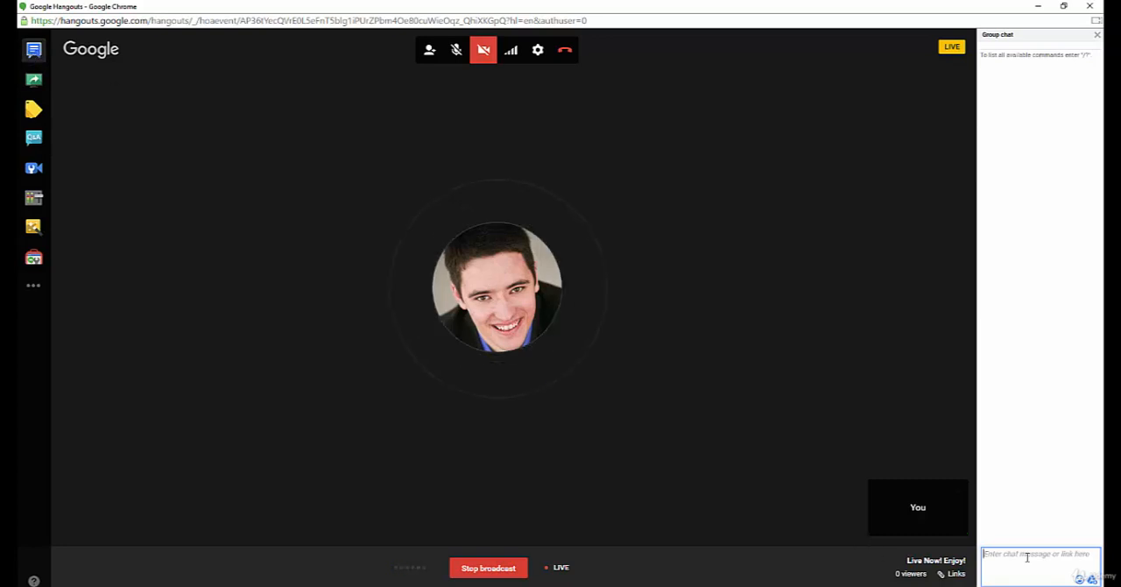
text(Writ)
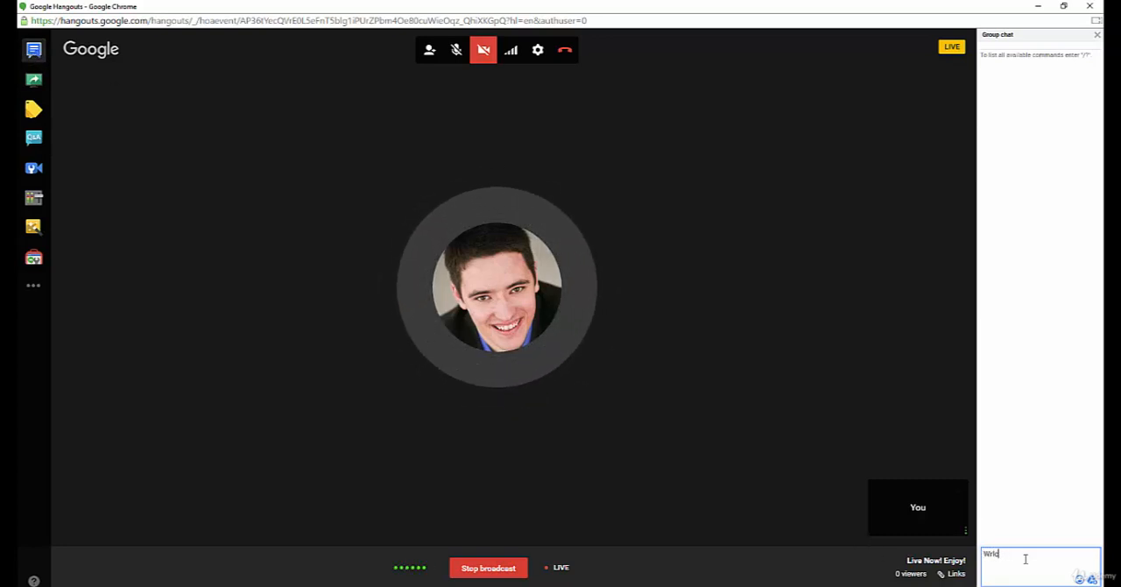
key(BackSpace)
key(BackSpace)
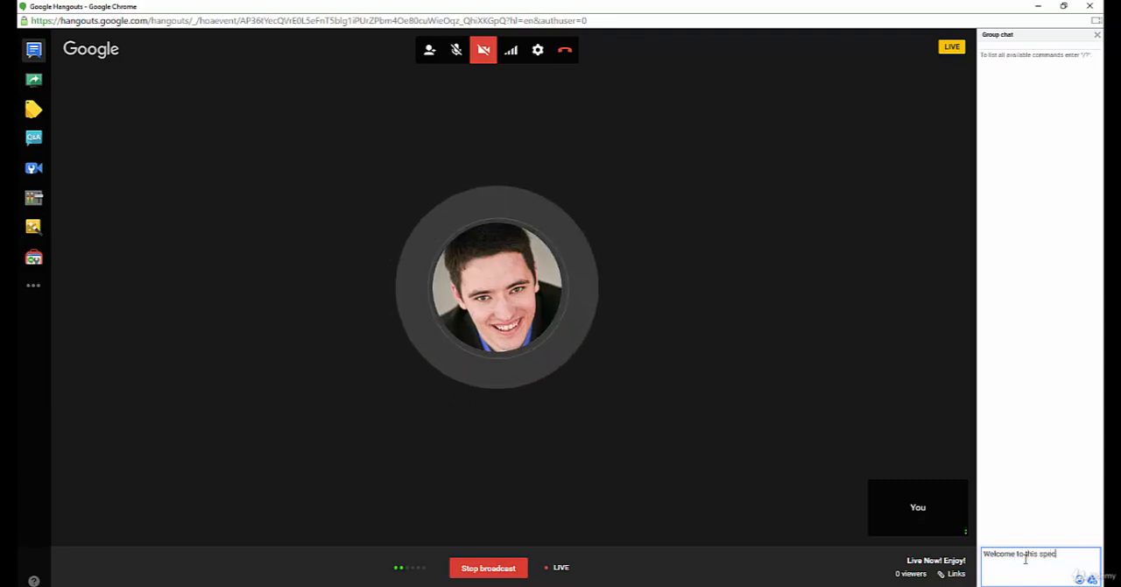
text(out session)
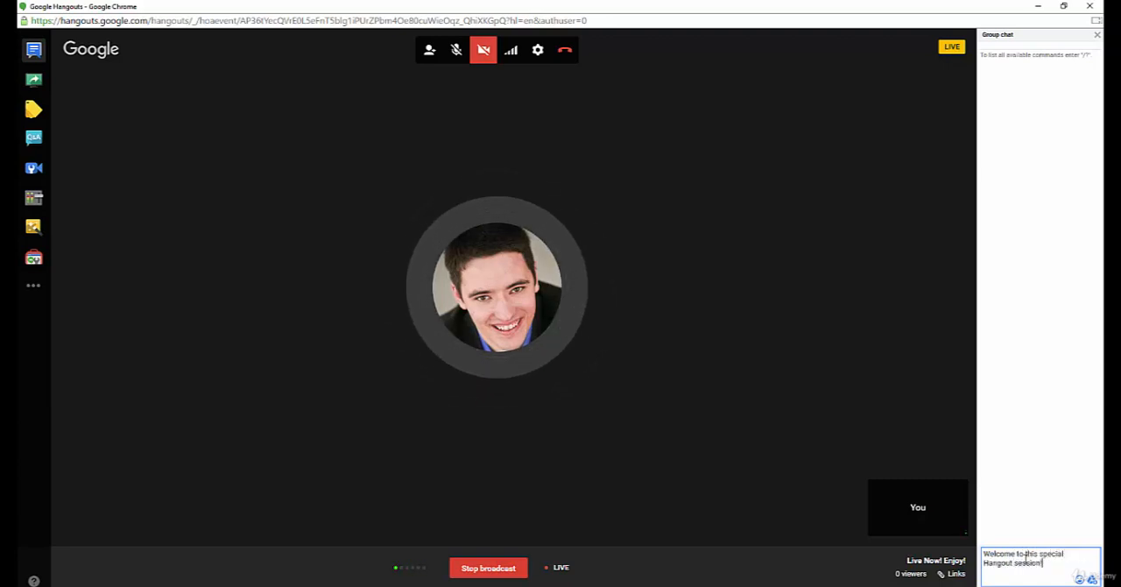
key(Return)
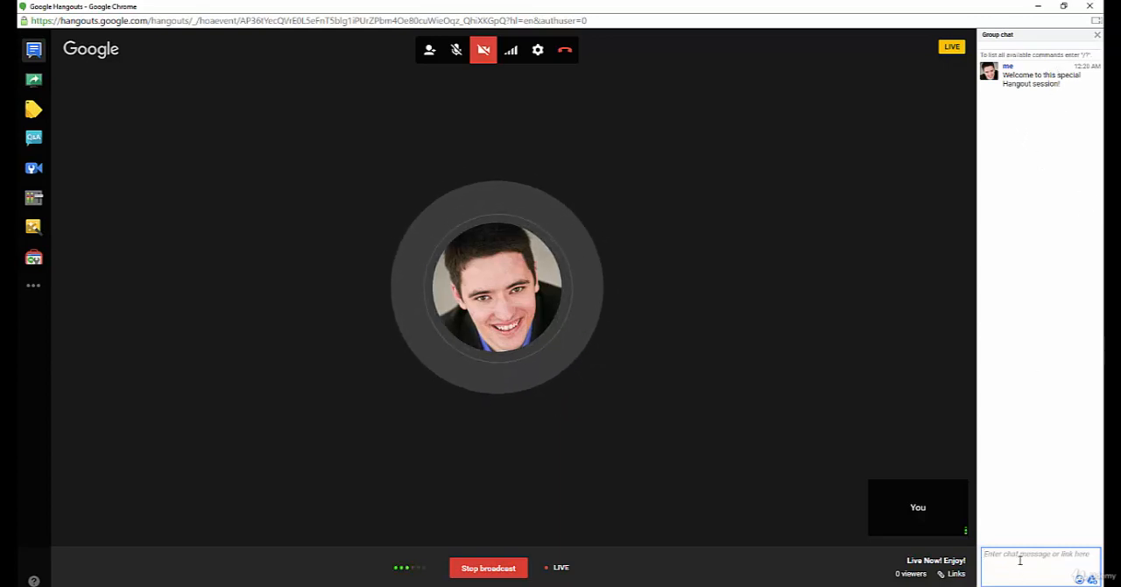
Step: Add the host's website to the Showcase, switch its display to the audience on and leave it hidden again
click(33, 110)
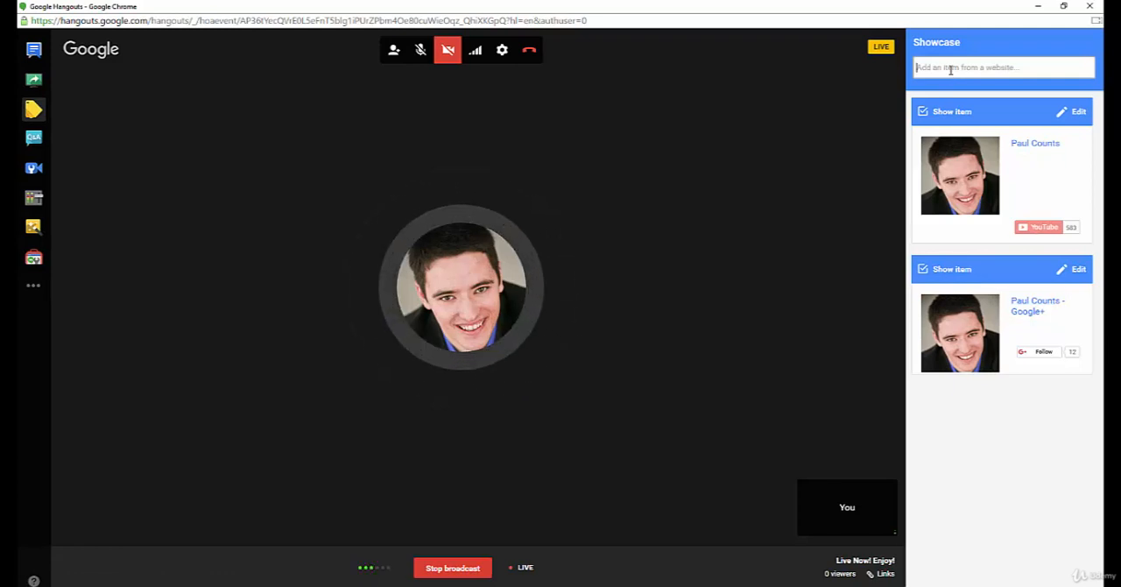
text(http://www.paulcounts.com)
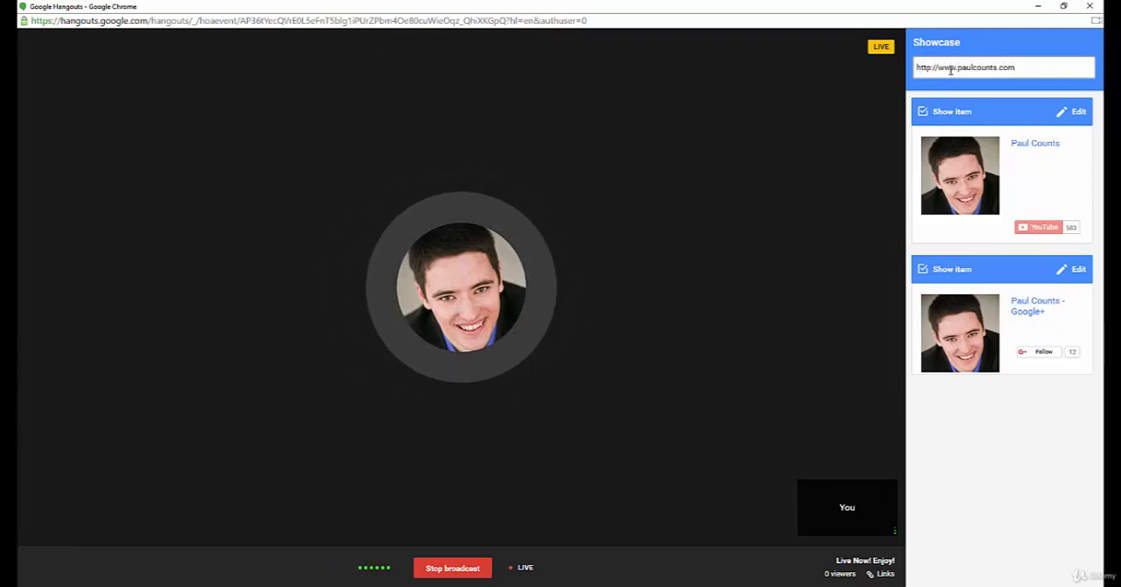
key(Return)
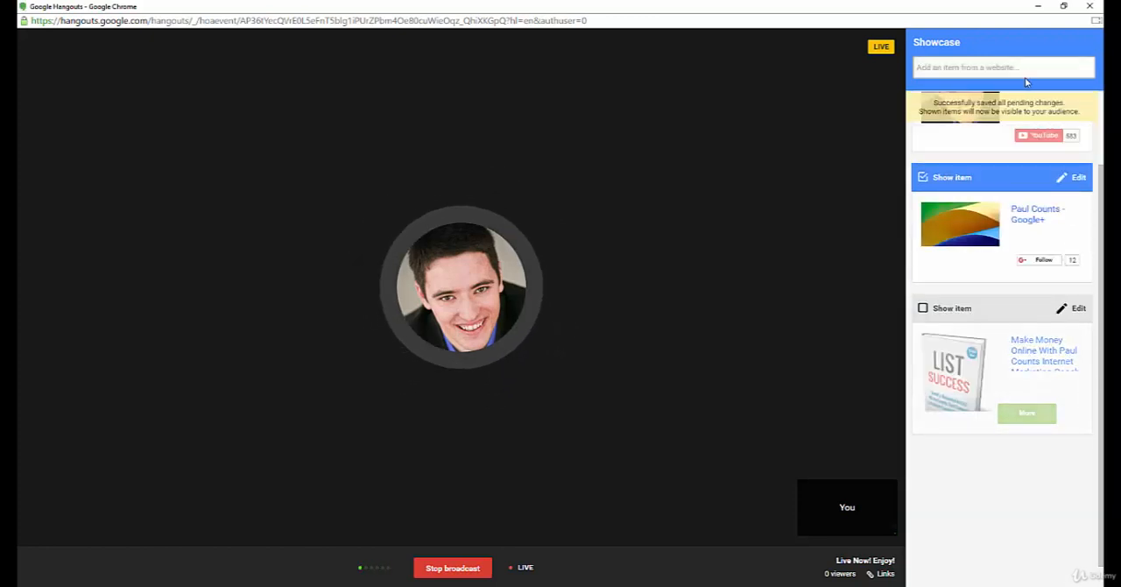
click(924, 308)
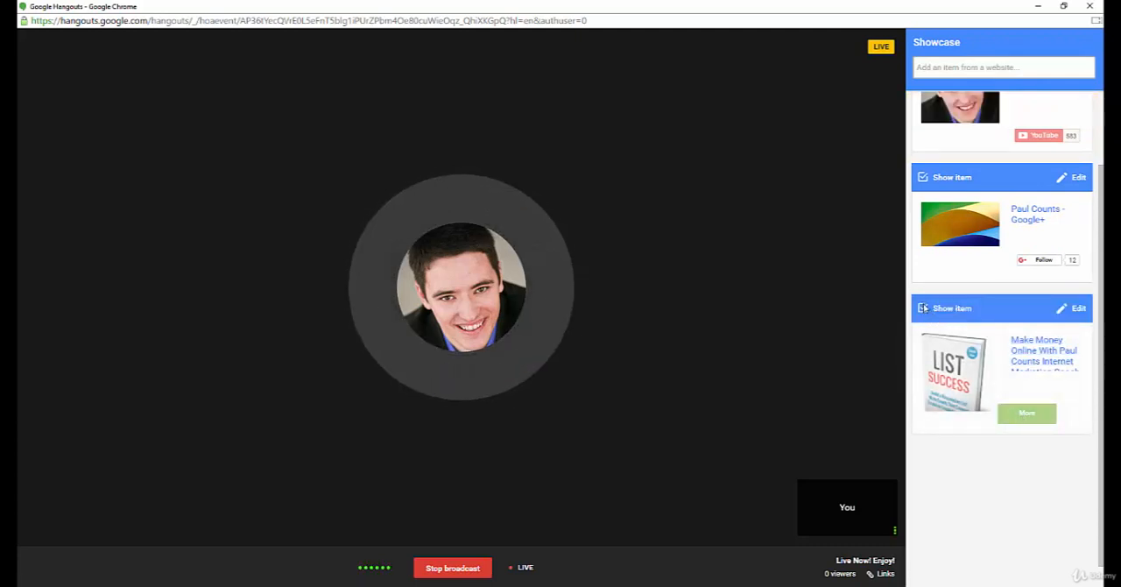
click(923, 309)
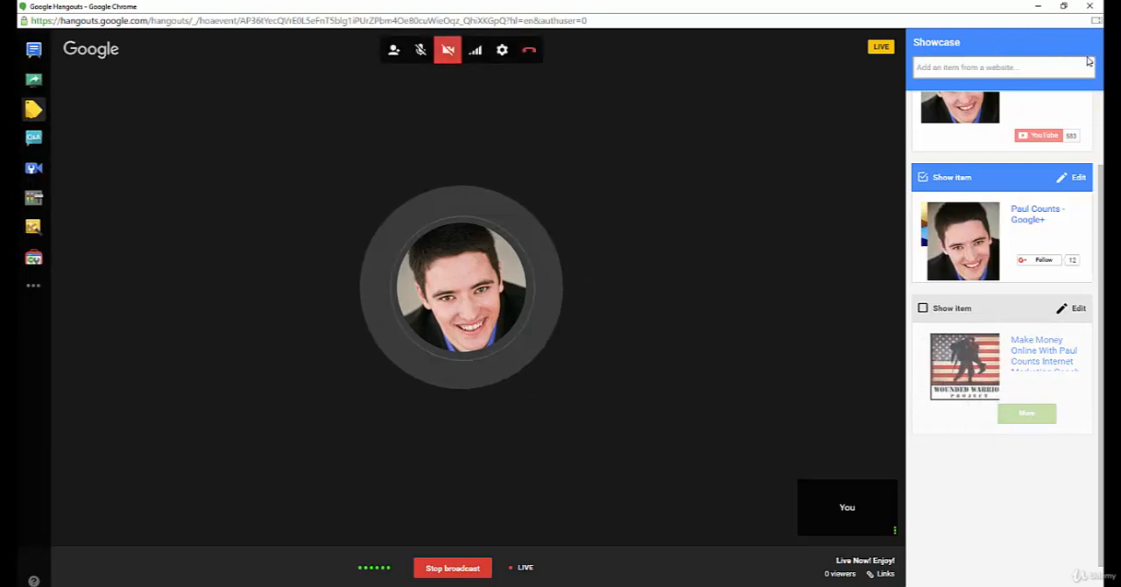
Step: Open the Q&A app and examine its question categories, keeping the Questions view
click(33, 137)
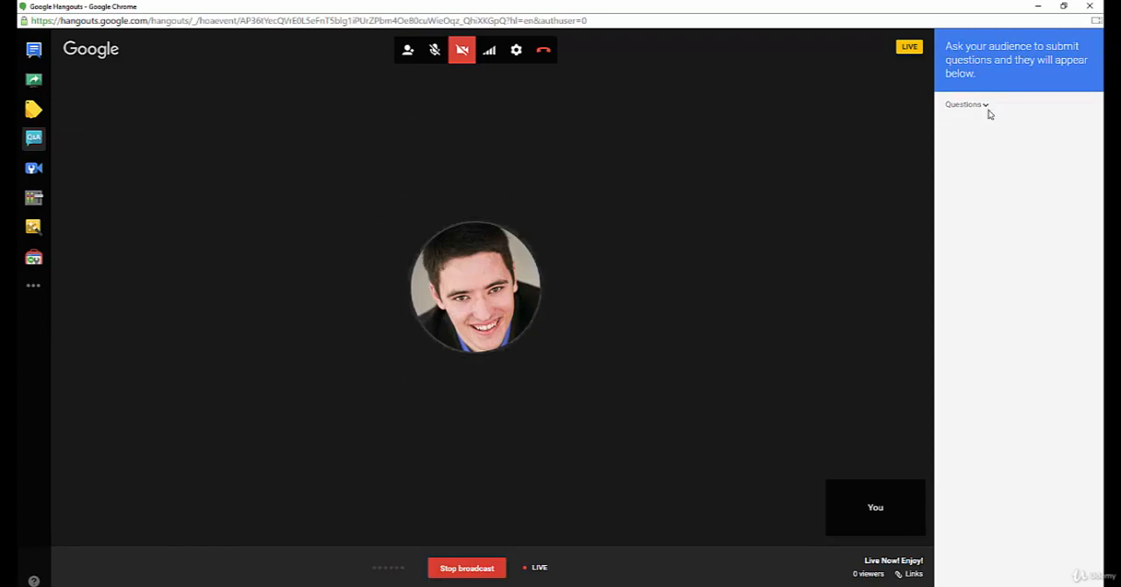
click(987, 113)
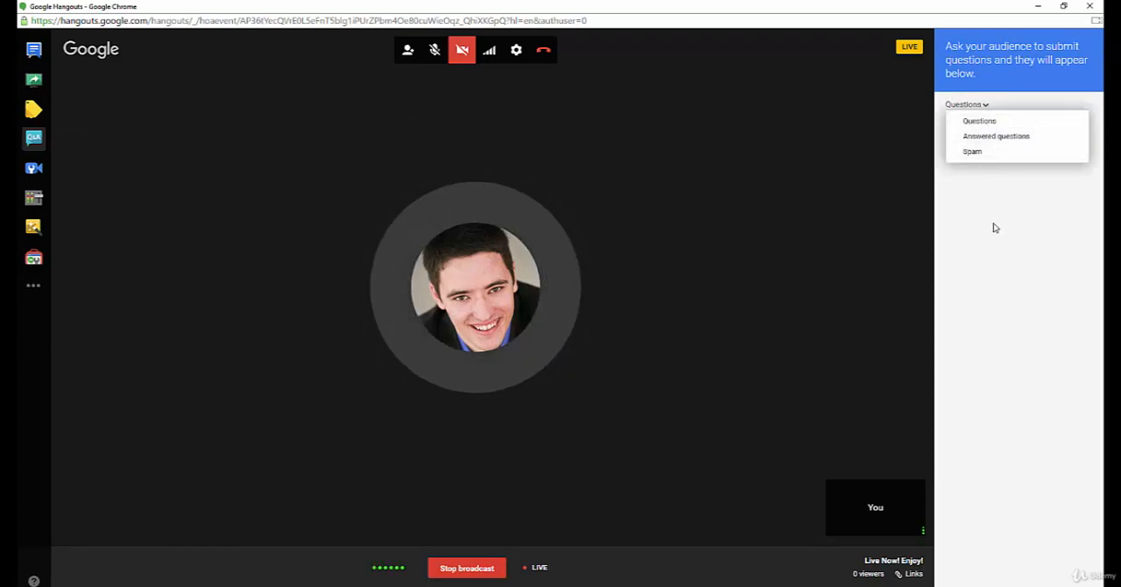
click(988, 182)
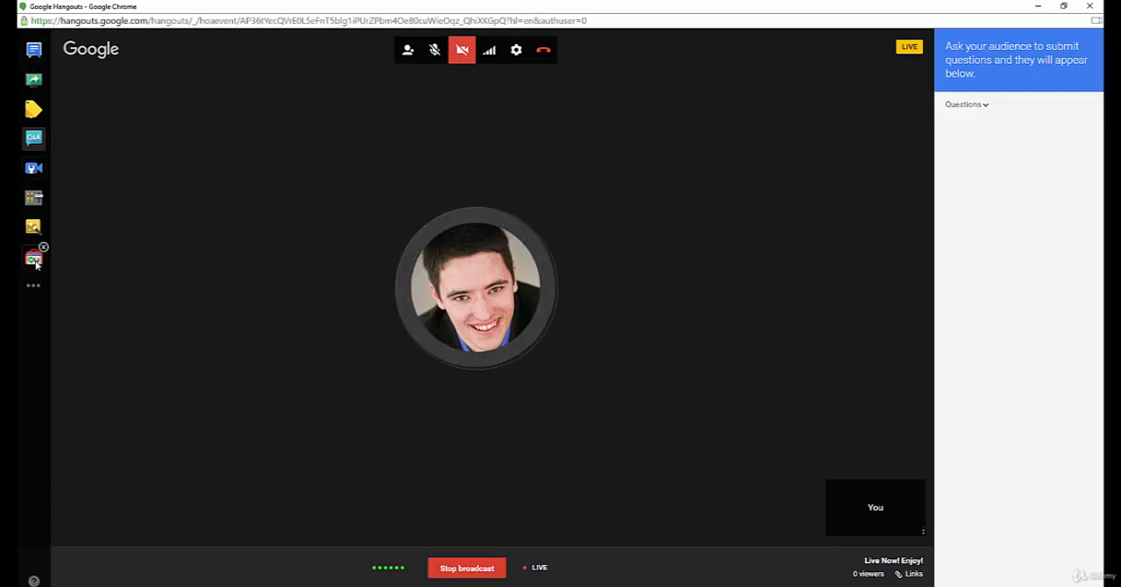
Step: Open Google Effects, turn the camera on and try to apply the striped top hat from Headwear
click(35, 227)
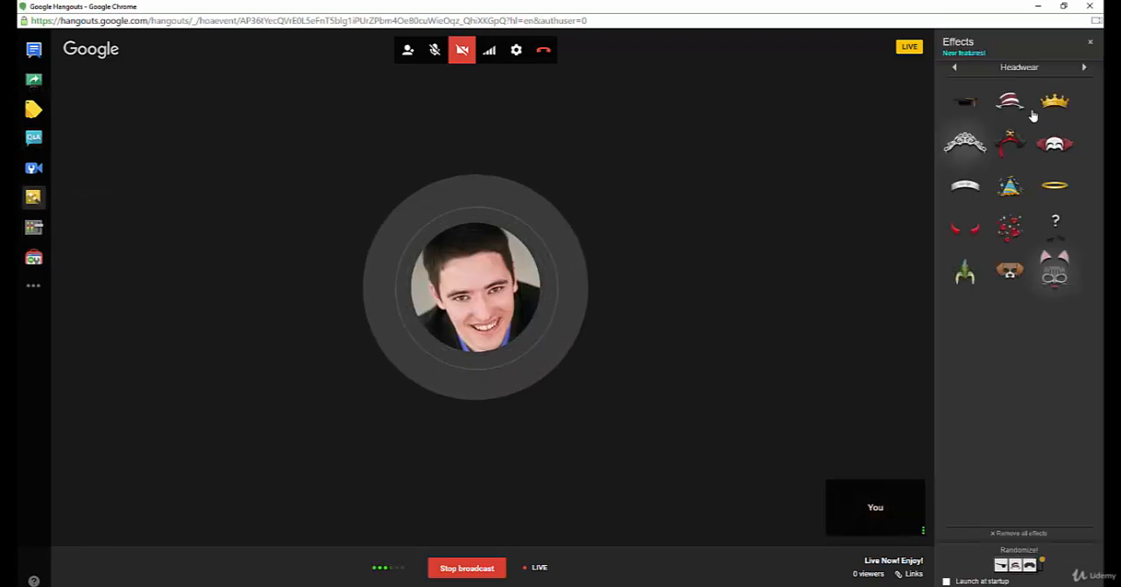
click(463, 50)
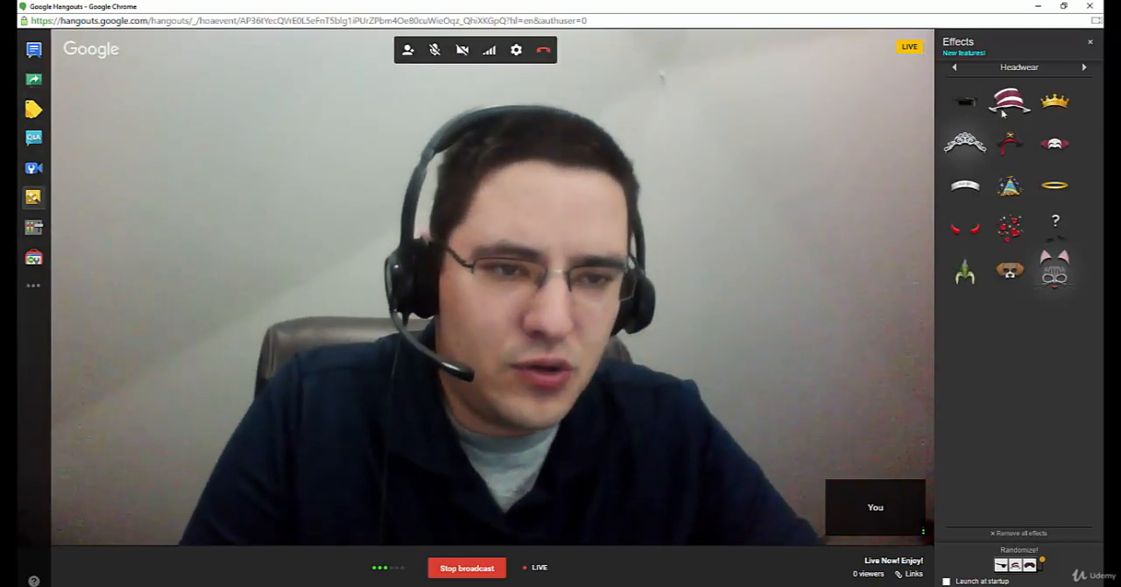
drag(1008, 108, 424, 139)
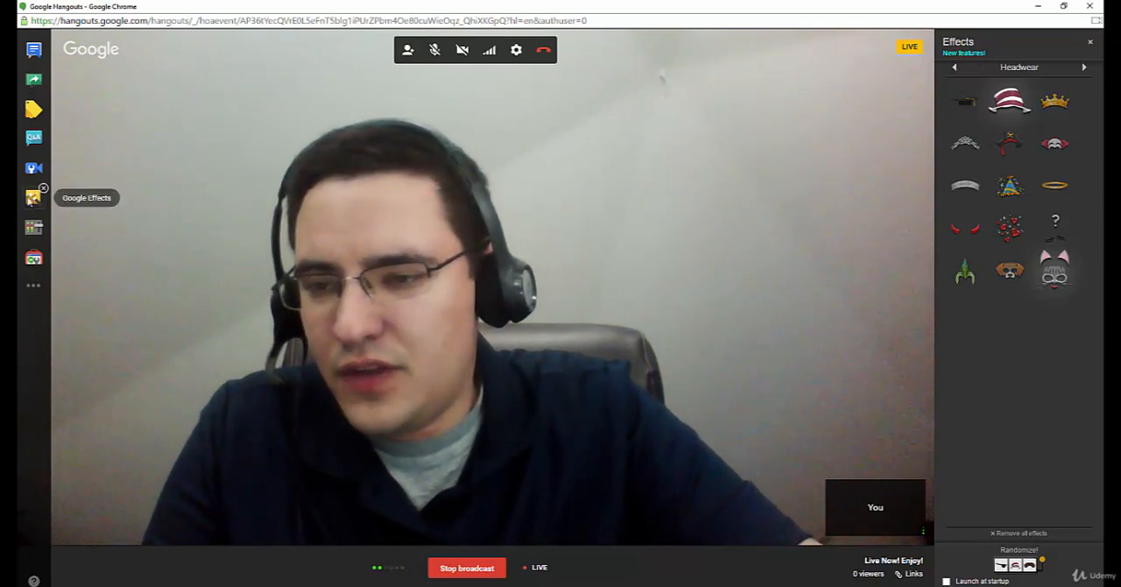
Step: Browse the Backgrounds (Experimental) and Sounds effects, then turn the camera off
click(956, 69)
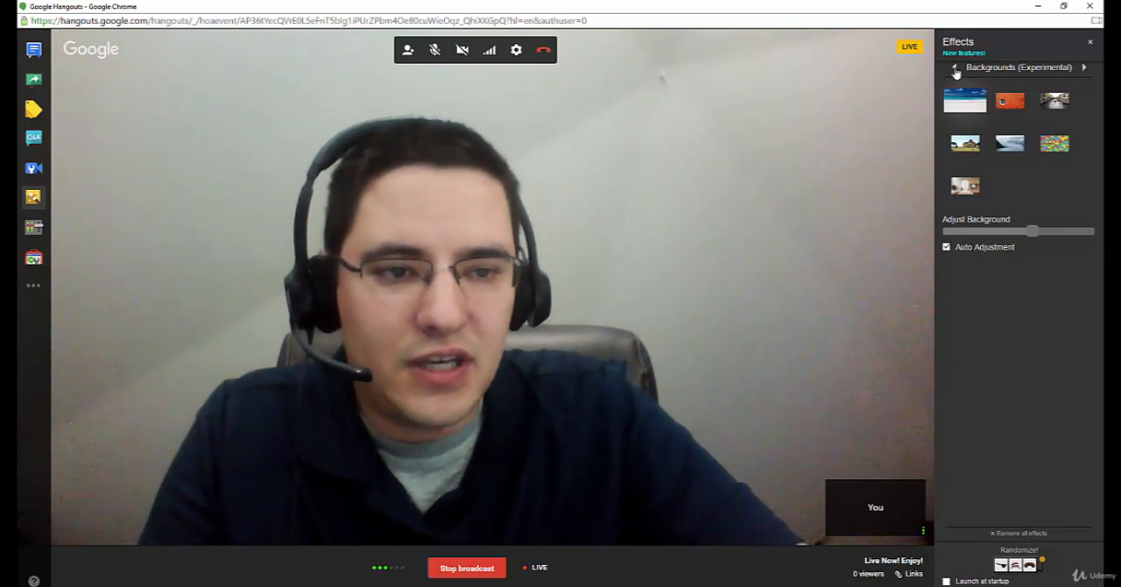
click(956, 68)
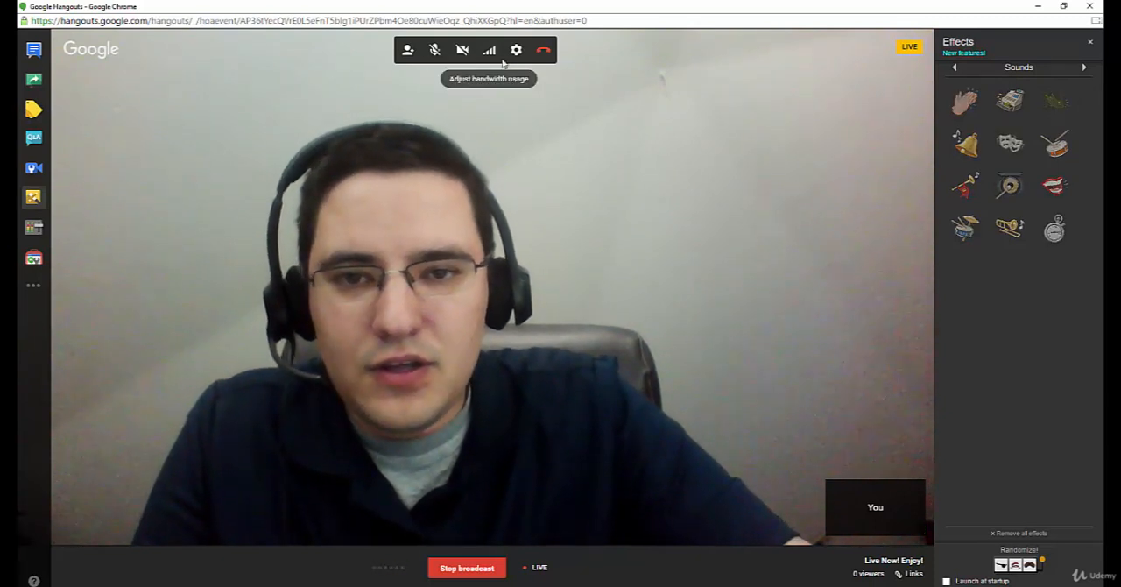
click(461, 50)
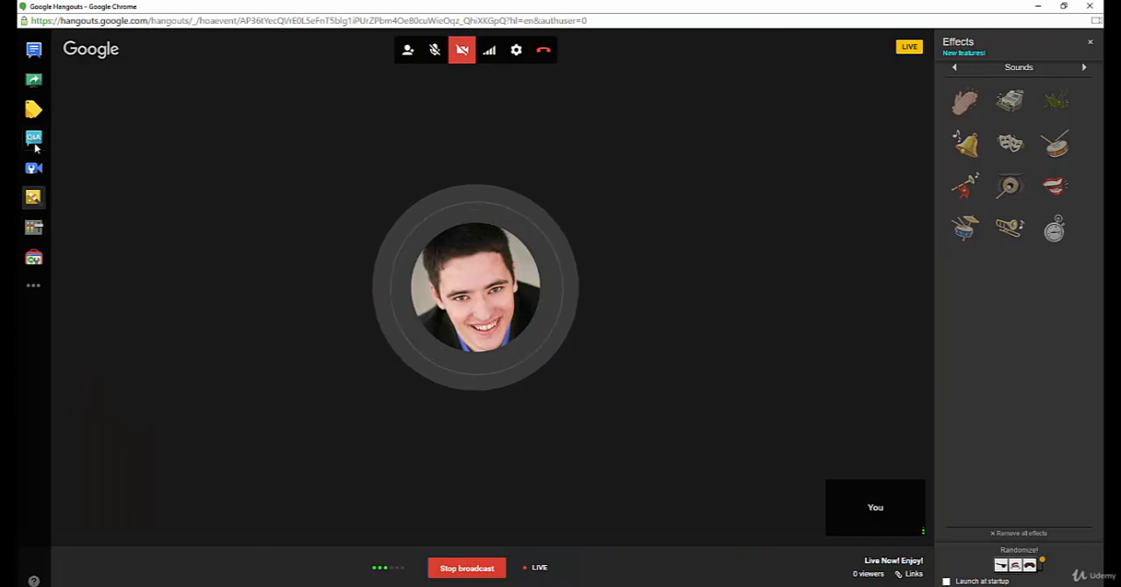
Step: Examine the screens and windows available for screen sharing, then cancel without sharing anything
click(33, 80)
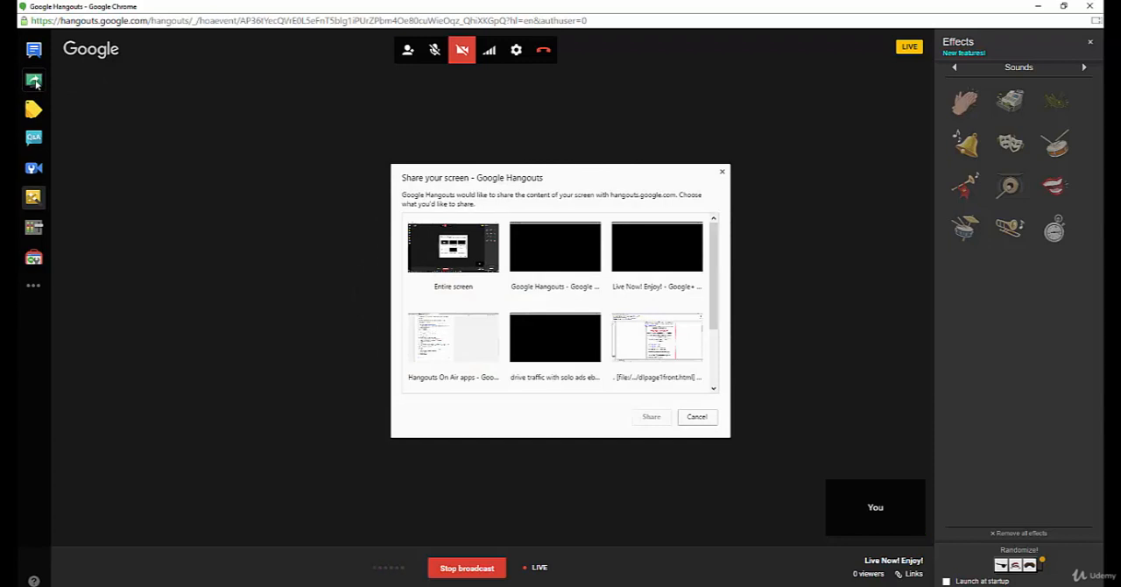
click(697, 417)
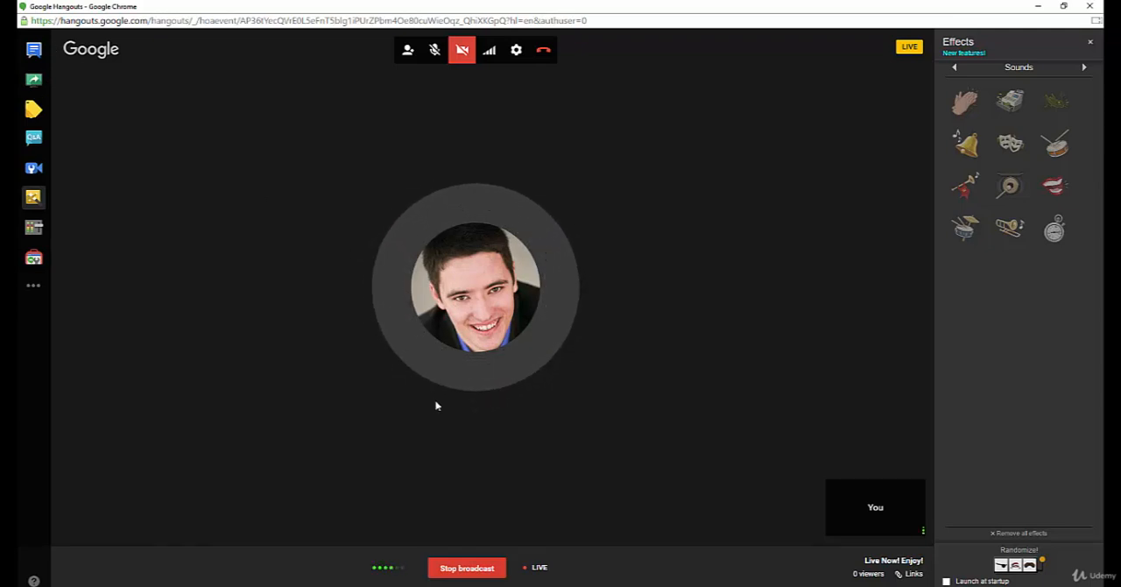
Step: Stop the live broadcast
click(464, 566)
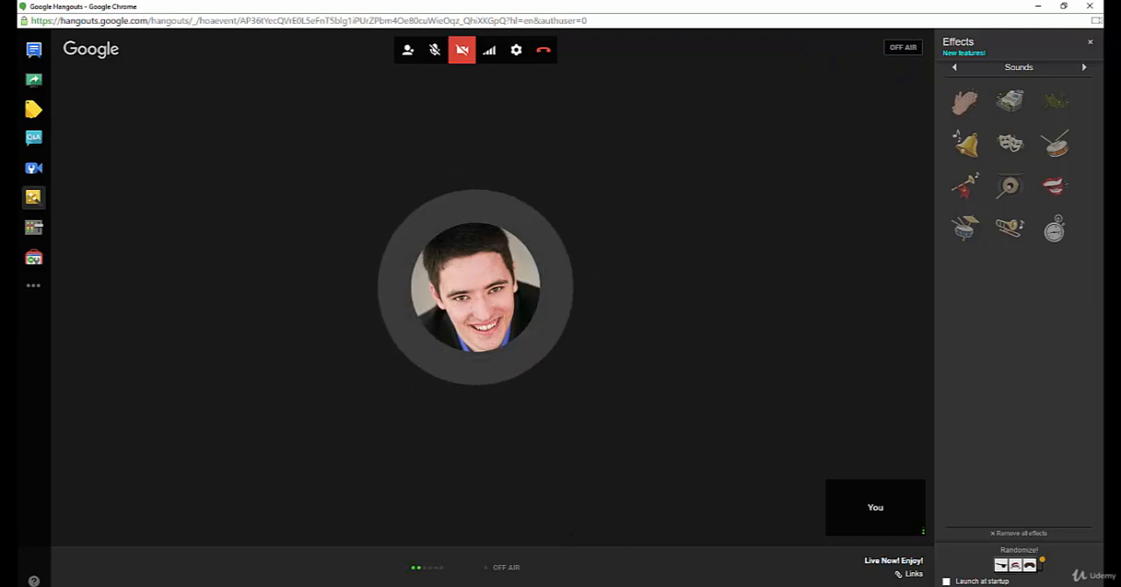
mouse_move(640, 586)
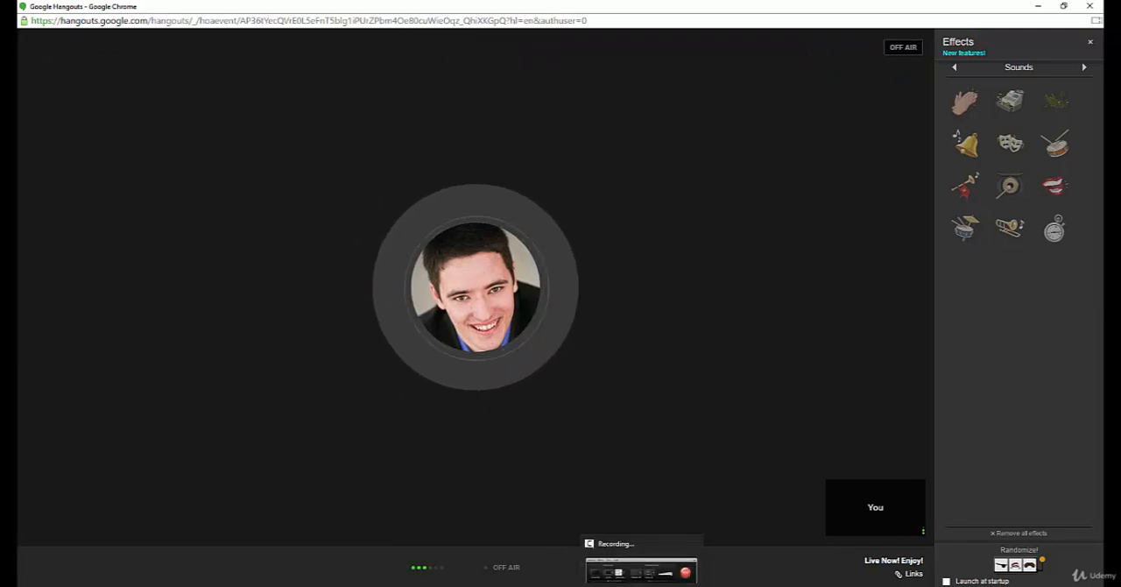